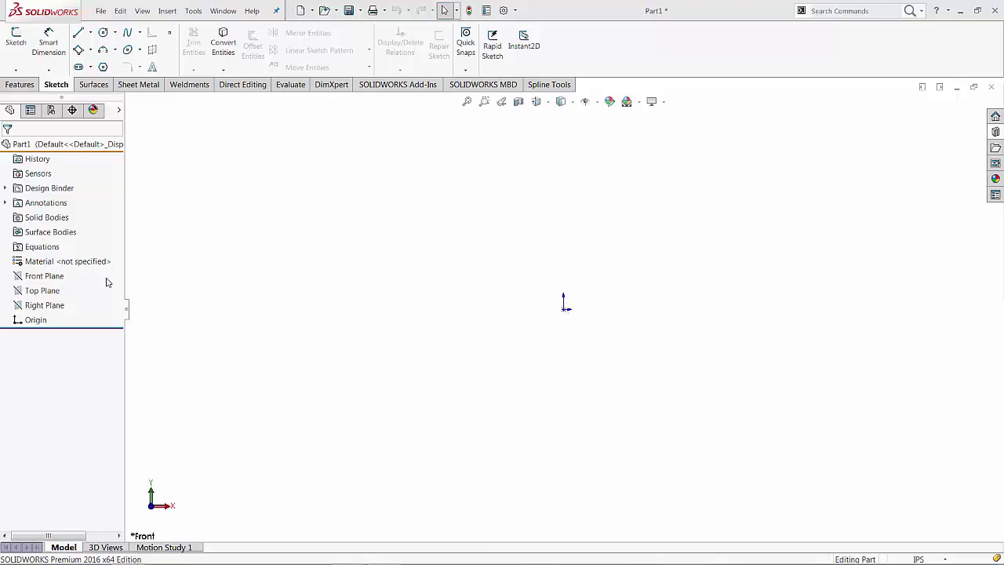
# - Start a sketch on the Front Plane and draw a horizontal line from the origin
pyautogui.click(65, 278)
pyautogui.click(65, 232)
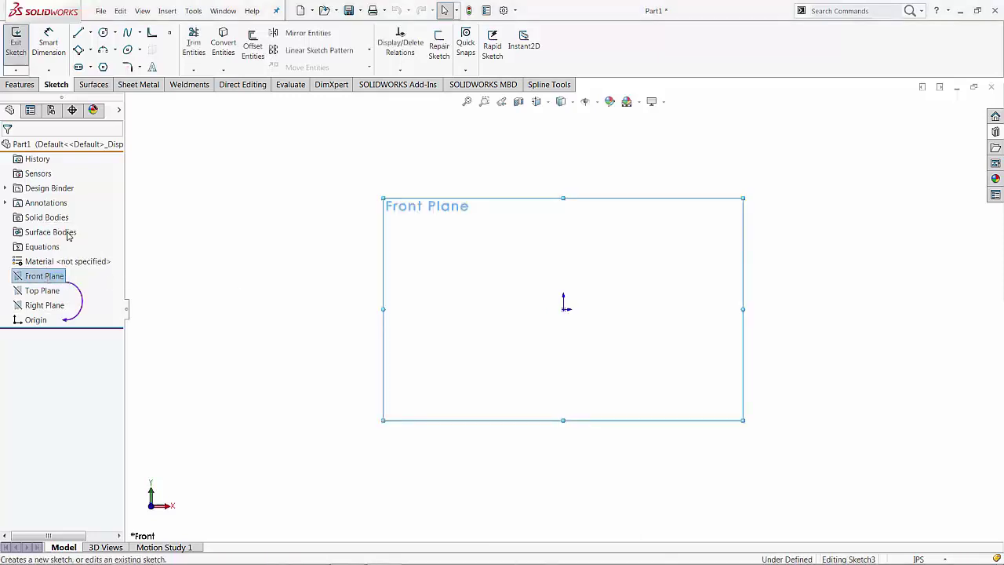
pyautogui.press('s')
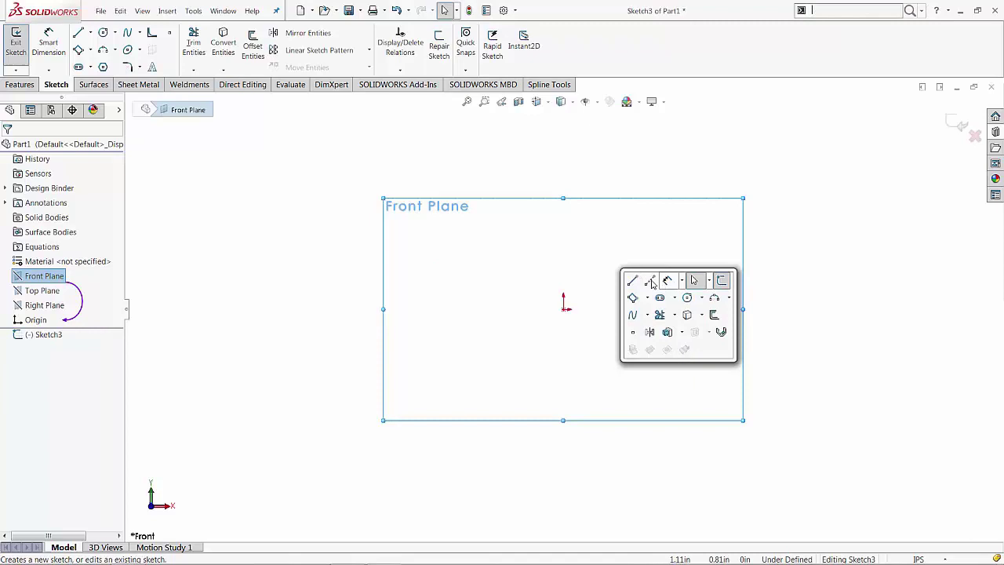
pyautogui.click(634, 281)
pyautogui.click(563, 308)
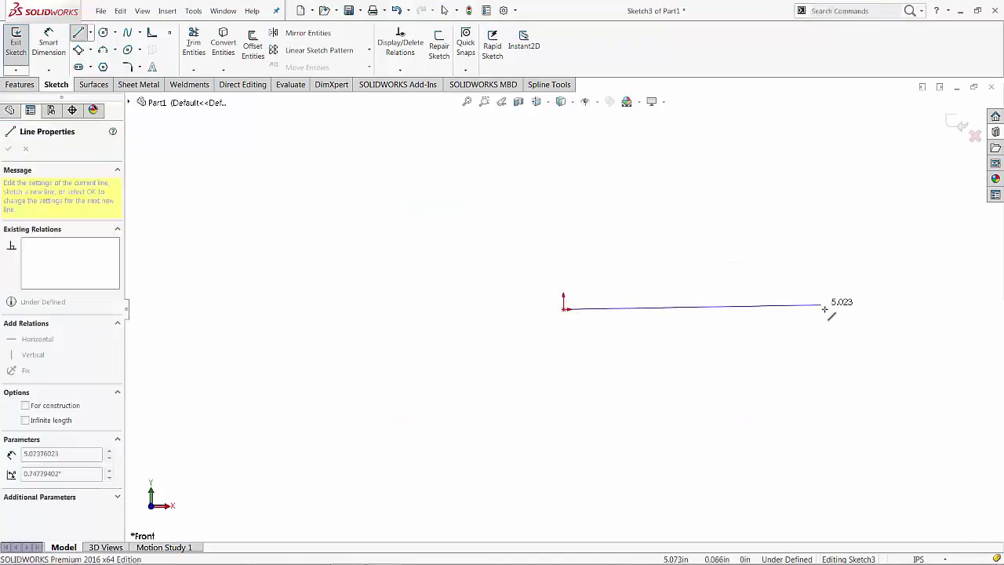
pyautogui.click(824, 309)
pyautogui.press('Escape')
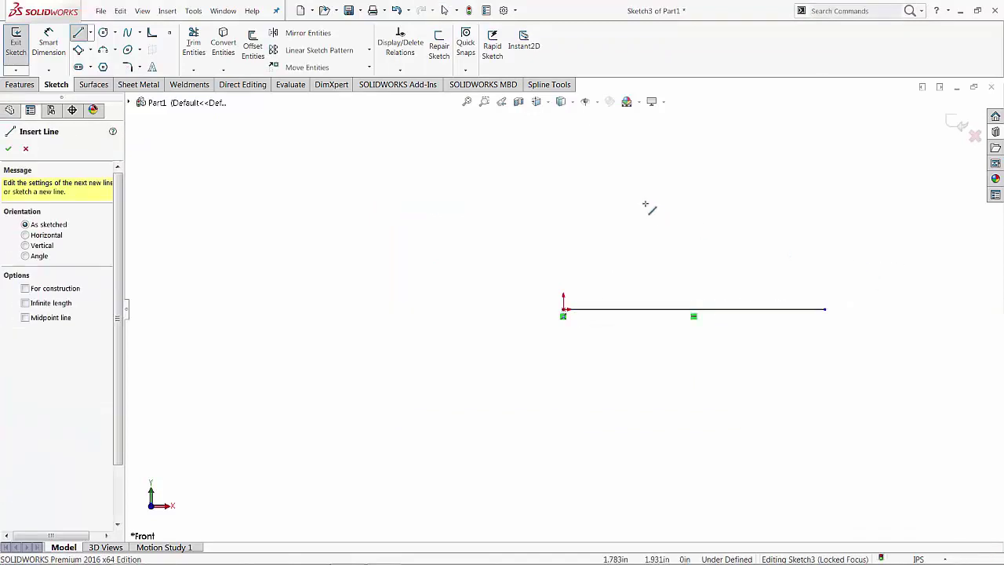
# - Draw a 3-point arc above the line, starting above the origin
pyautogui.press('s')
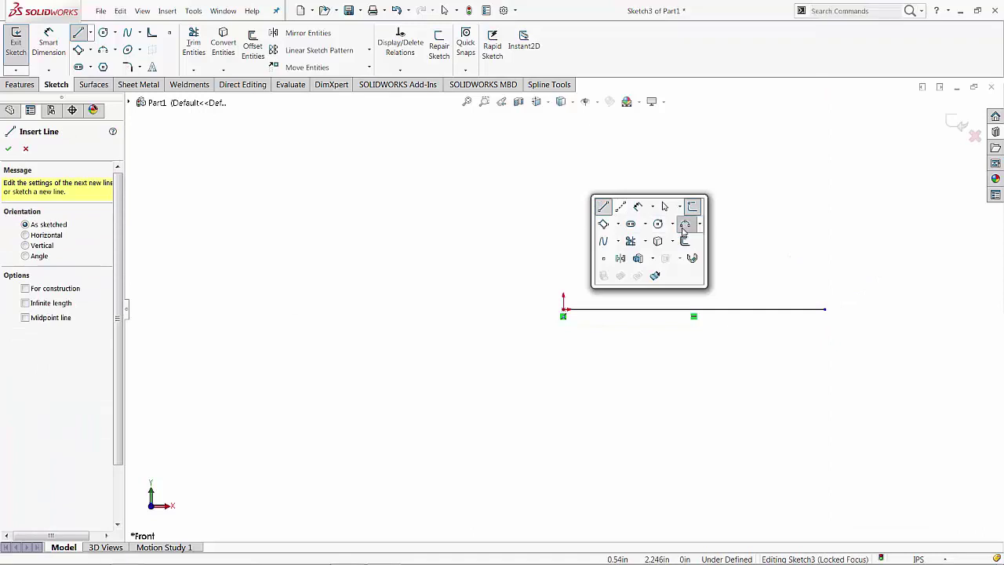
pyautogui.click(688, 226)
pyautogui.click(563, 218)
pyautogui.click(768, 137)
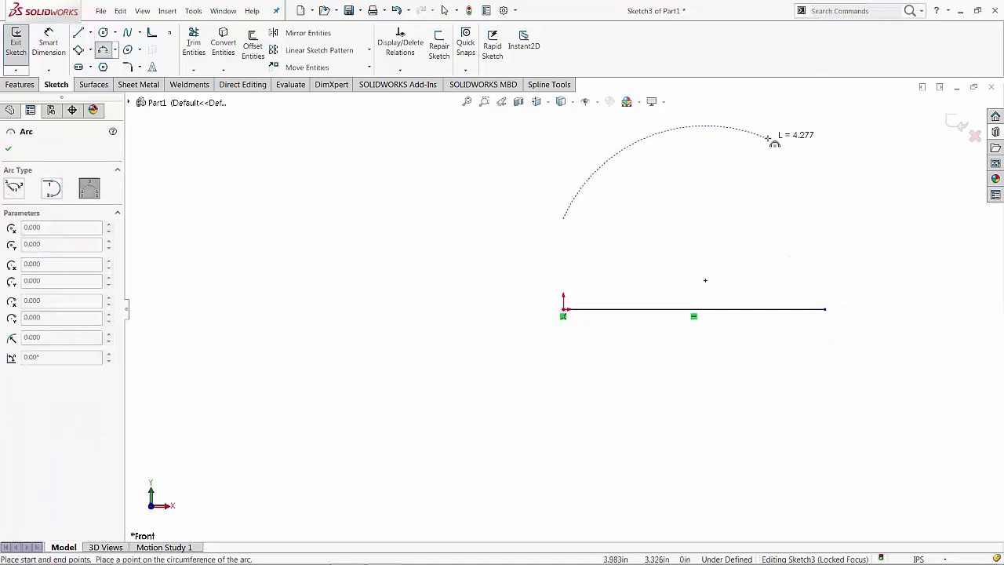
pyautogui.click(663, 124)
pyautogui.press('Escape')
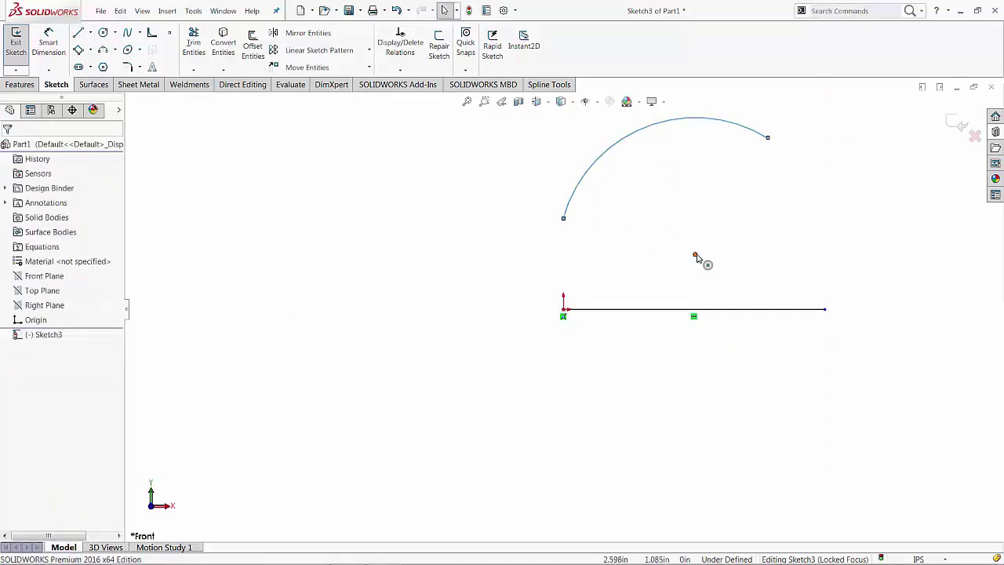
# - Fix the arc's centre point and start point in place
pyautogui.click(695, 254)
pyautogui.keyDown('ctrl'); pyautogui.click(563, 219); pyautogui.keyUp('ctrl')
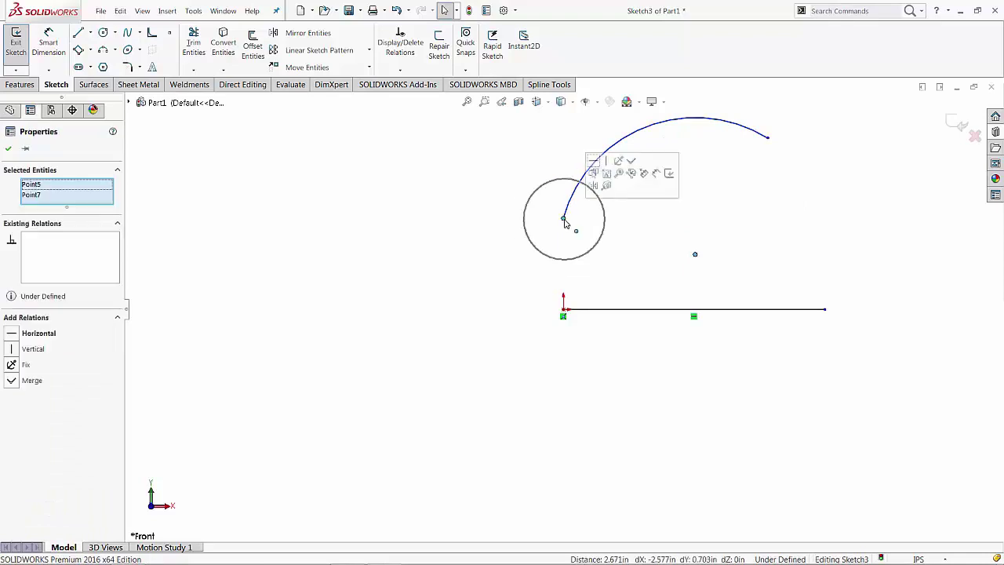
pyautogui.click(618, 161)
pyautogui.click(725, 194)
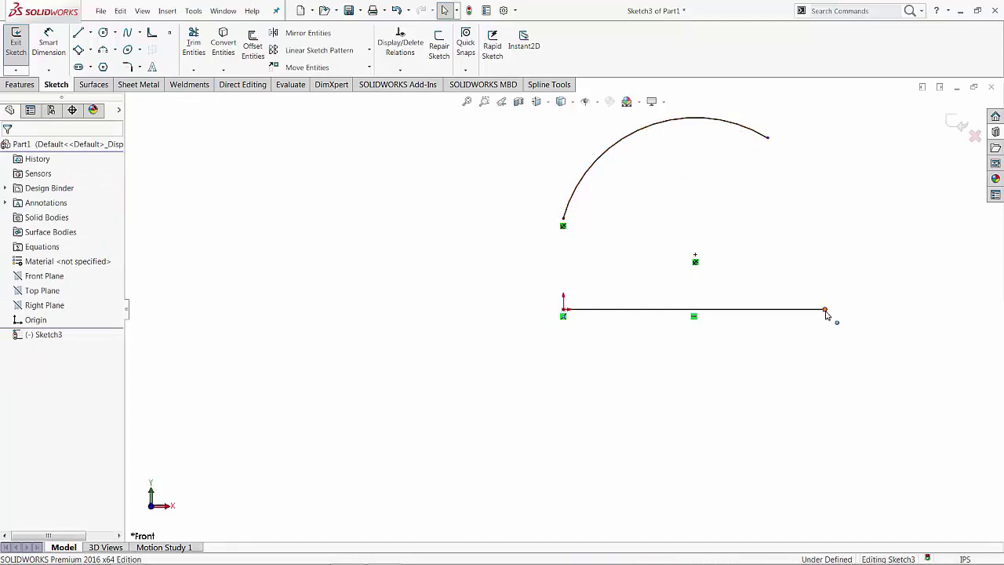
# - Shorten the horizontal line to 4.35 in and select it
pyautogui.moveTo(826, 315); pyautogui.dragTo(788, 331)
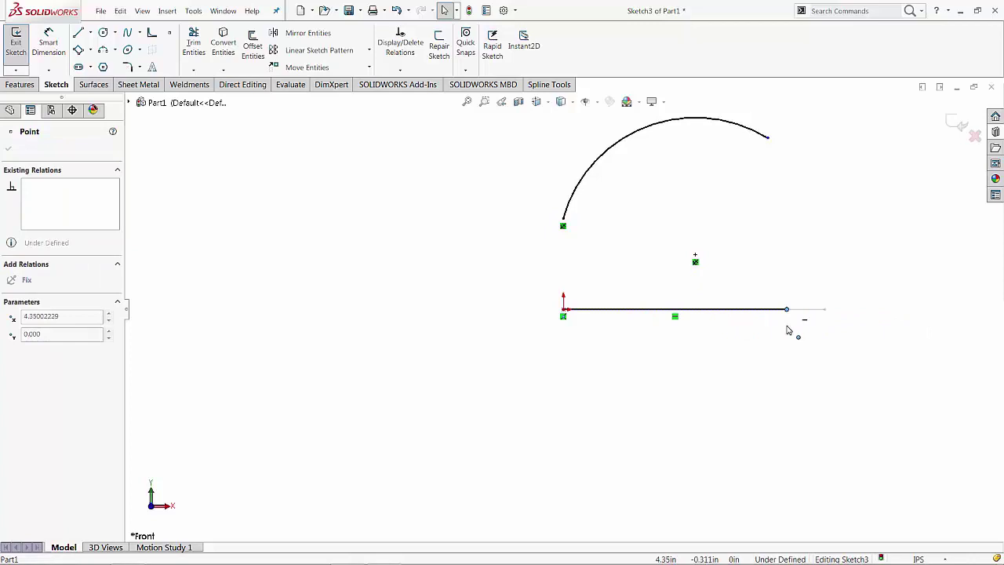
pyautogui.click(753, 363)
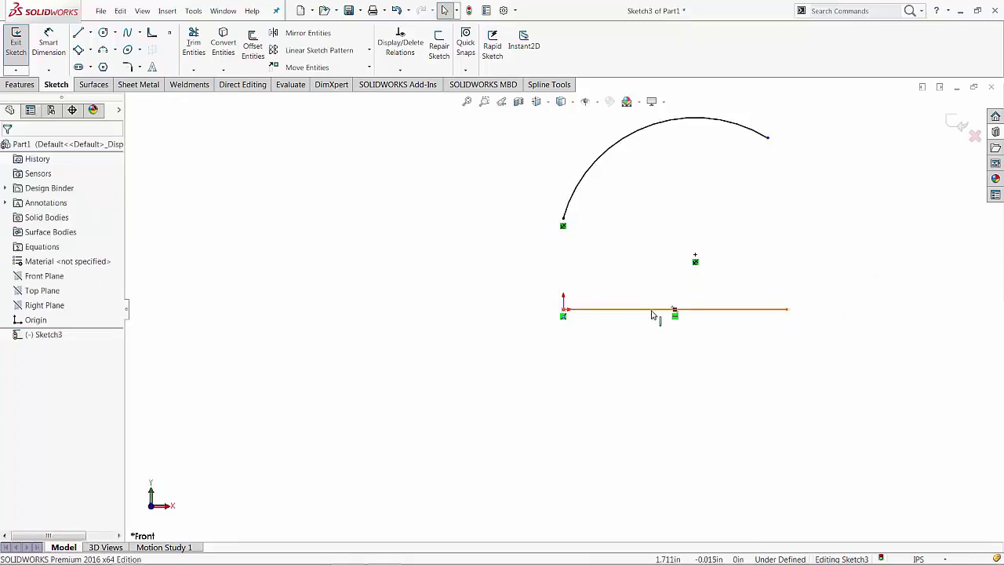
pyautogui.click(651, 310)
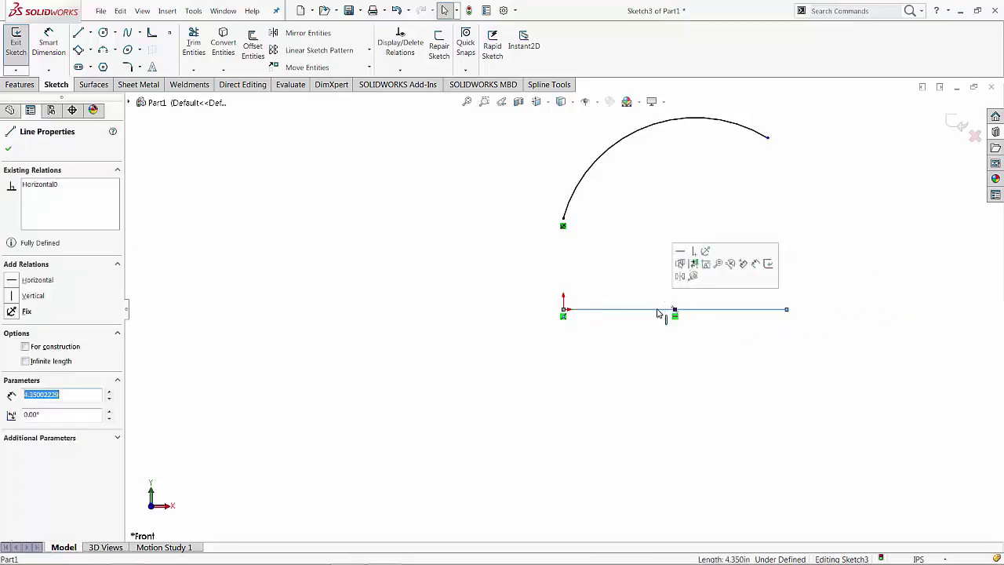
# - Make the arc equal in length to the horizontal line and test the link
pyautogui.keyDown('ctrl'); pyautogui.click(618, 144); pyautogui.keyUp('ctrl')
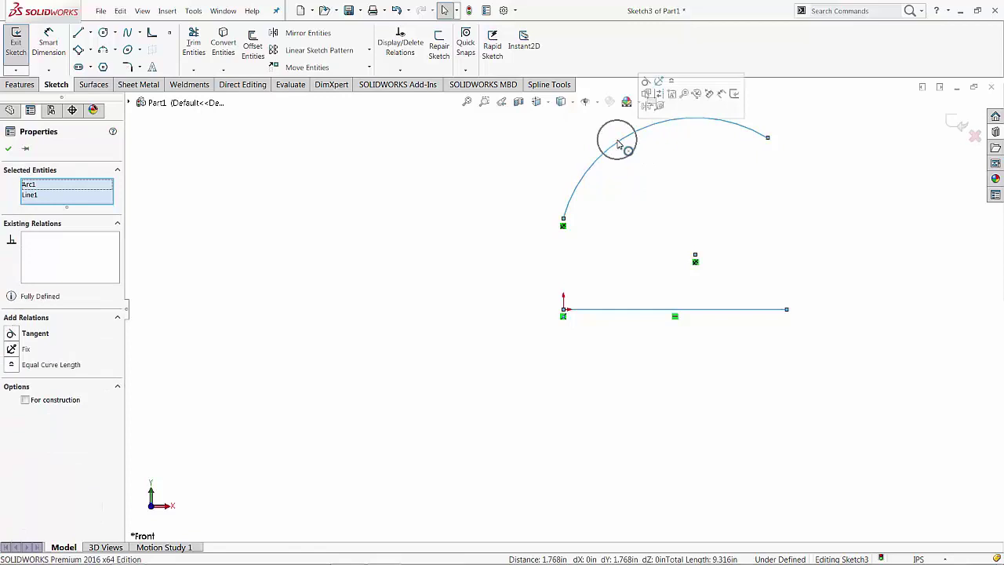
pyautogui.click(671, 82)
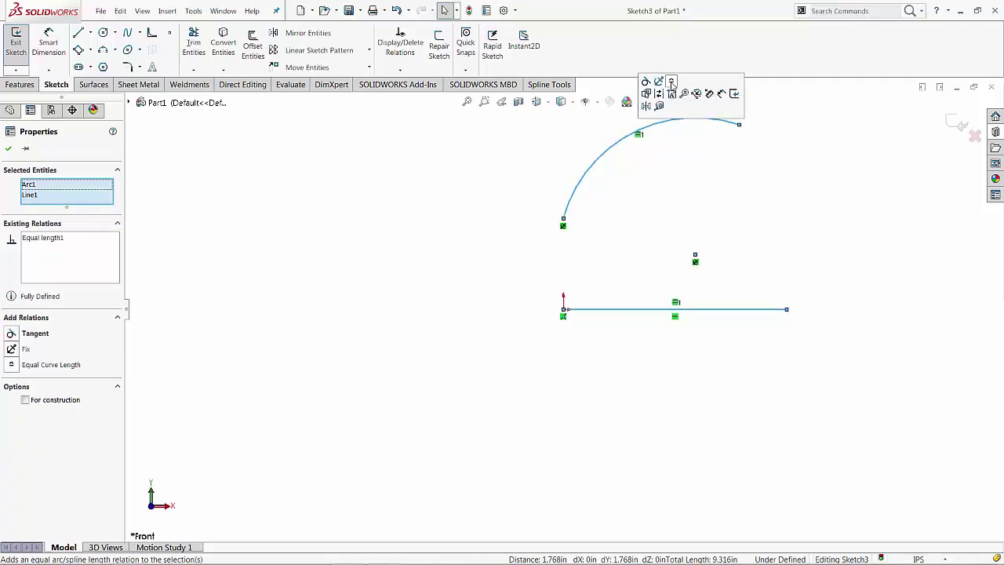
pyautogui.click(793, 285)
pyautogui.moveTo(787, 310)
pyautogui.mouseDown()
pyautogui.moveTo(887, 309)
pyautogui.moveTo(783, 310)
pyautogui.mouseUp()
pyautogui.click(594, 398)
# - Draw a slanted line below the horizontal line
pyautogui.press('s')
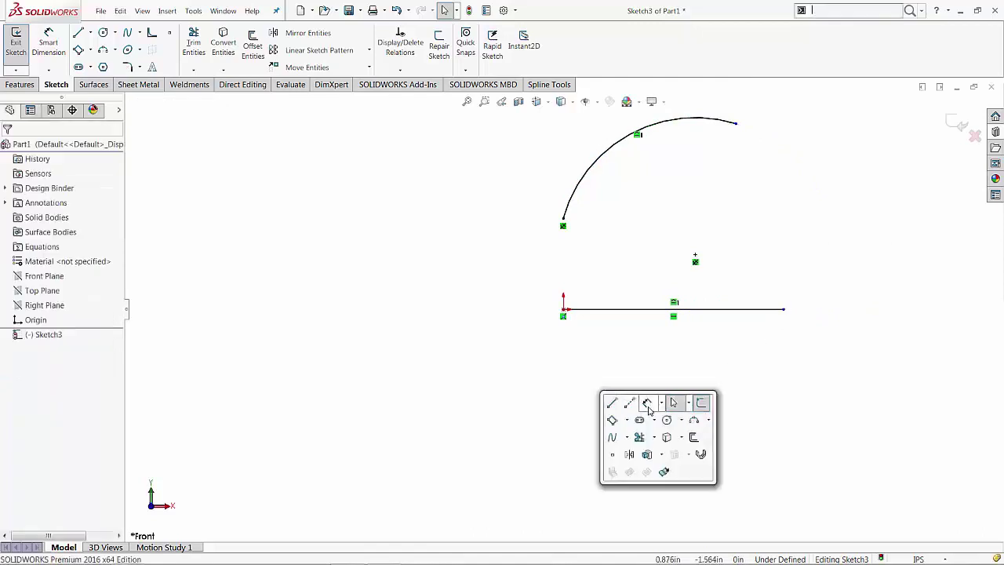
pyautogui.click(610, 403)
pyautogui.click(517, 354)
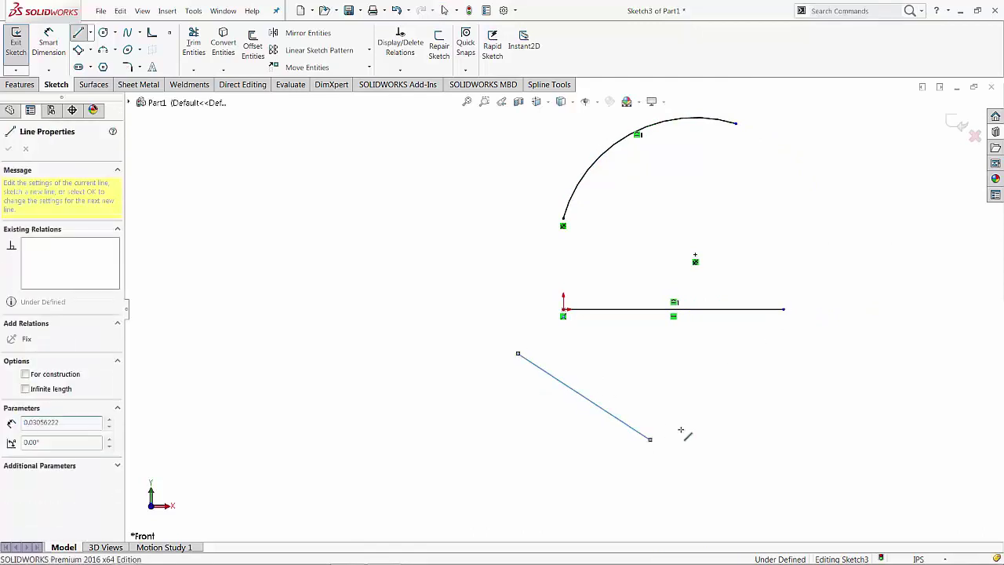
pyautogui.click(650, 438)
pyautogui.press('Escape')
# - Make the horizontal line equal in length to the slanted line
pyautogui.click(601, 408)
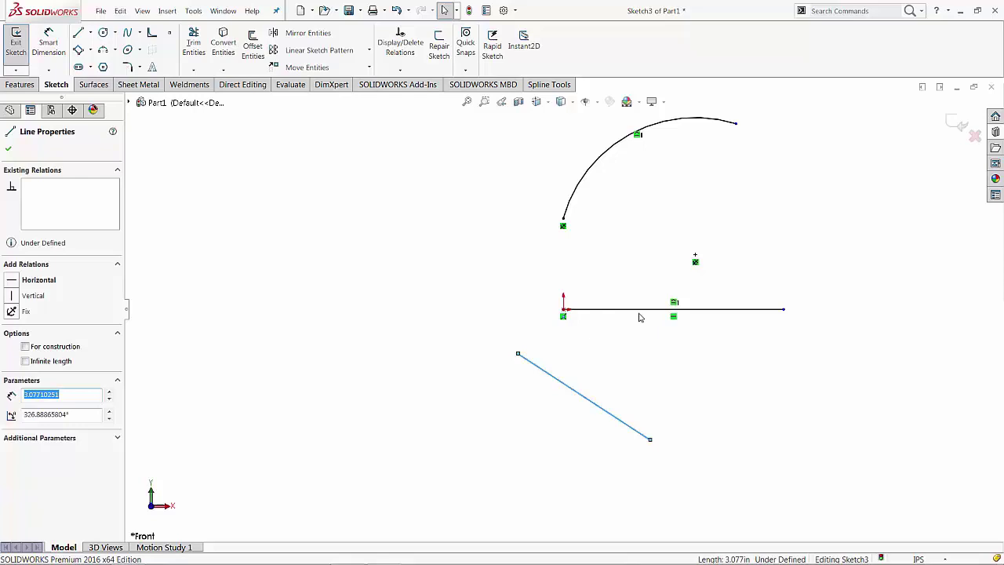
pyautogui.keyDown('ctrl'); pyautogui.click(641, 316); pyautogui.keyUp('ctrl')
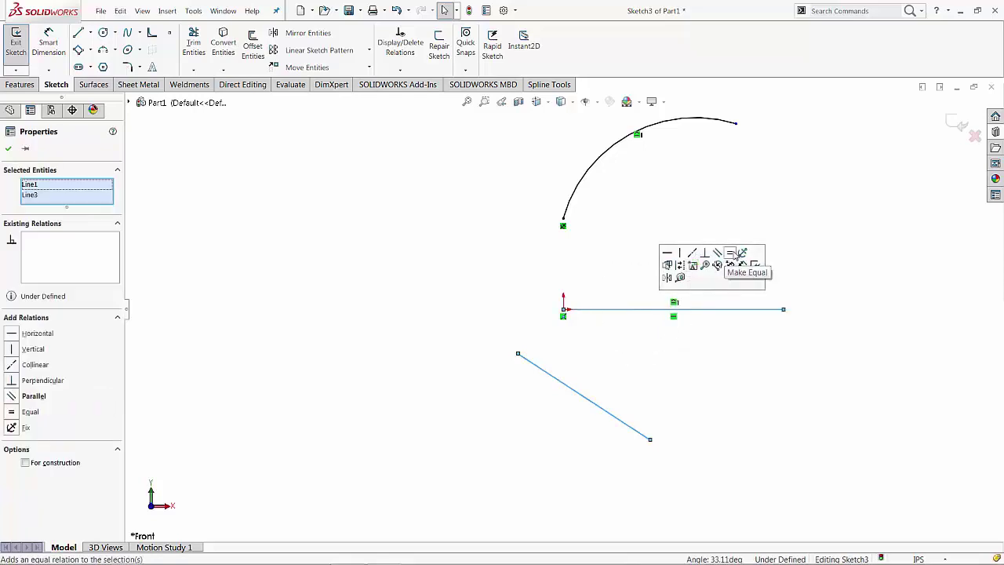
pyautogui.click(730, 254)
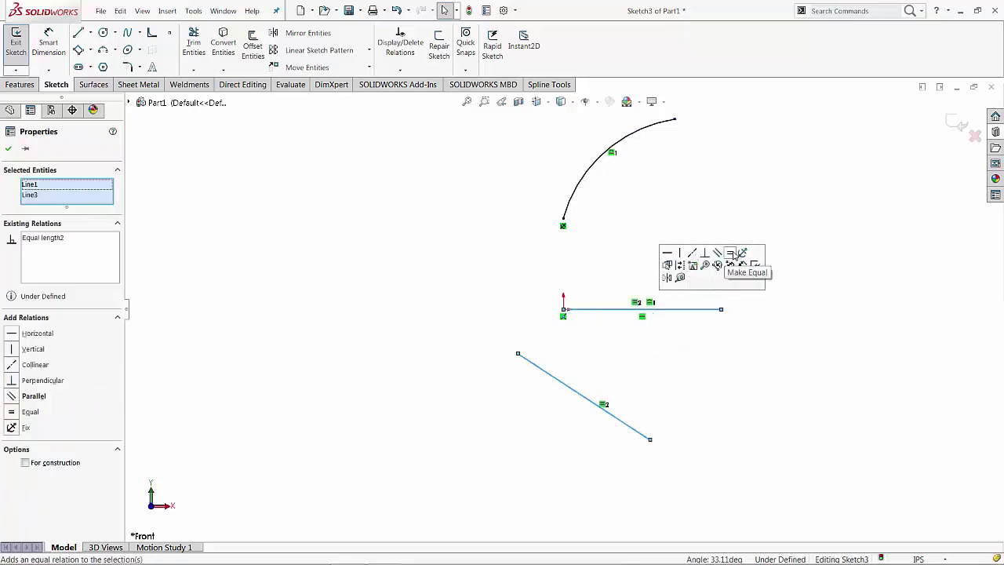
pyautogui.click(790, 384)
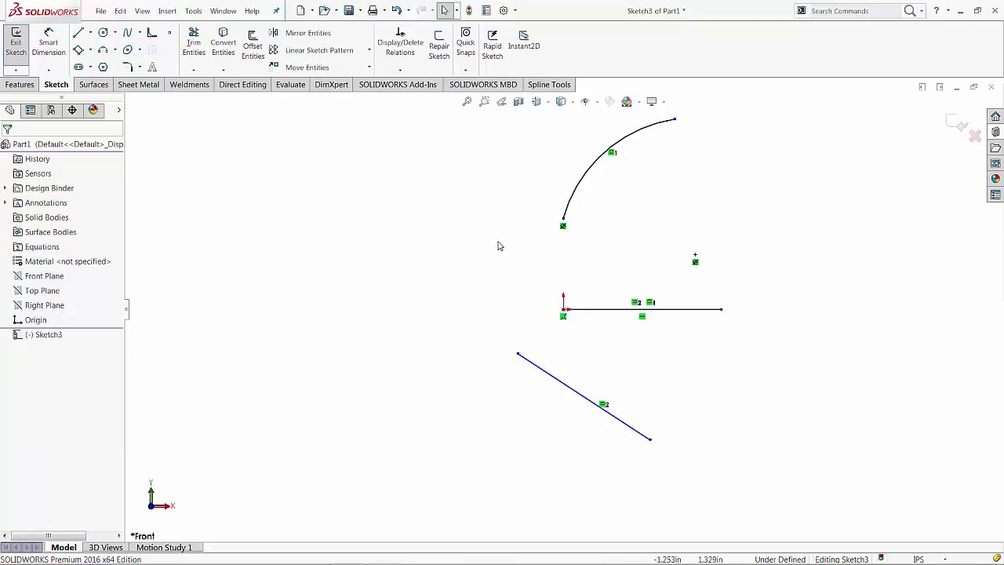
# - Draw a small 3-point arc at the upper left
pyautogui.press('s')
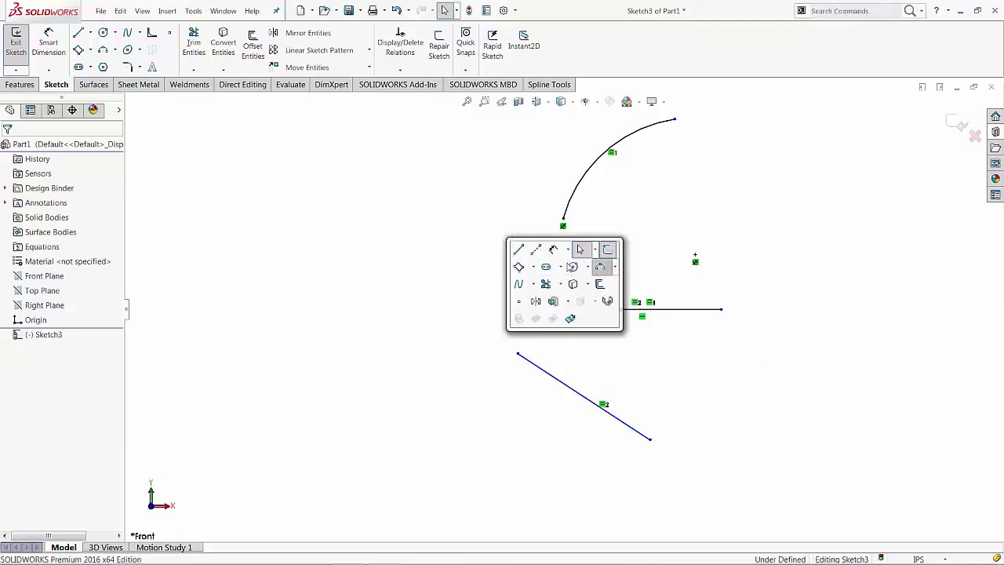
pyautogui.click(601, 265)
pyautogui.moveTo(407, 225); pyautogui.dragTo(486, 162)
pyautogui.click(445, 161)
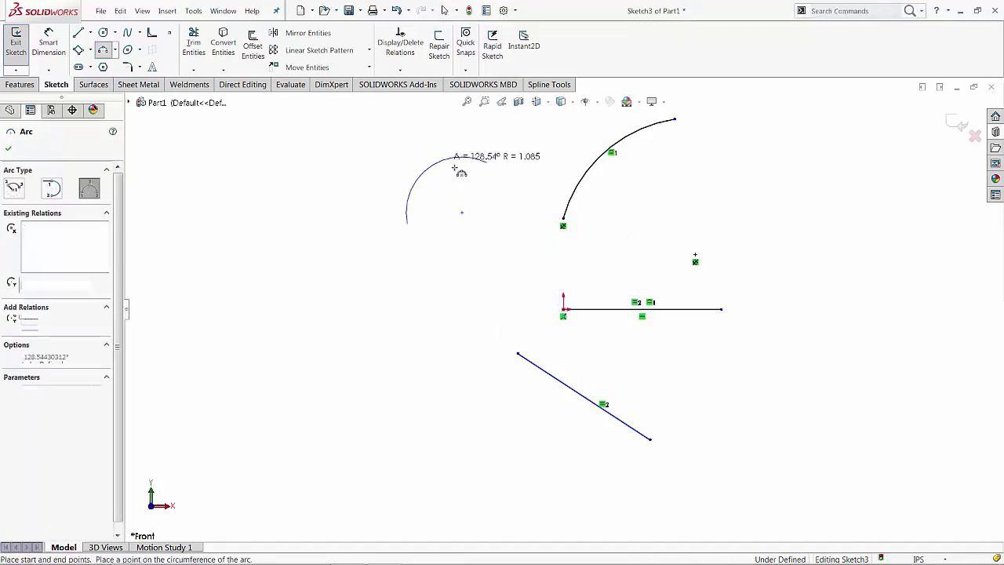
pyautogui.press('Escape')
# - Make the small arc equal to the first arc, then lengthen the horizontal line
pyautogui.click(445, 161)
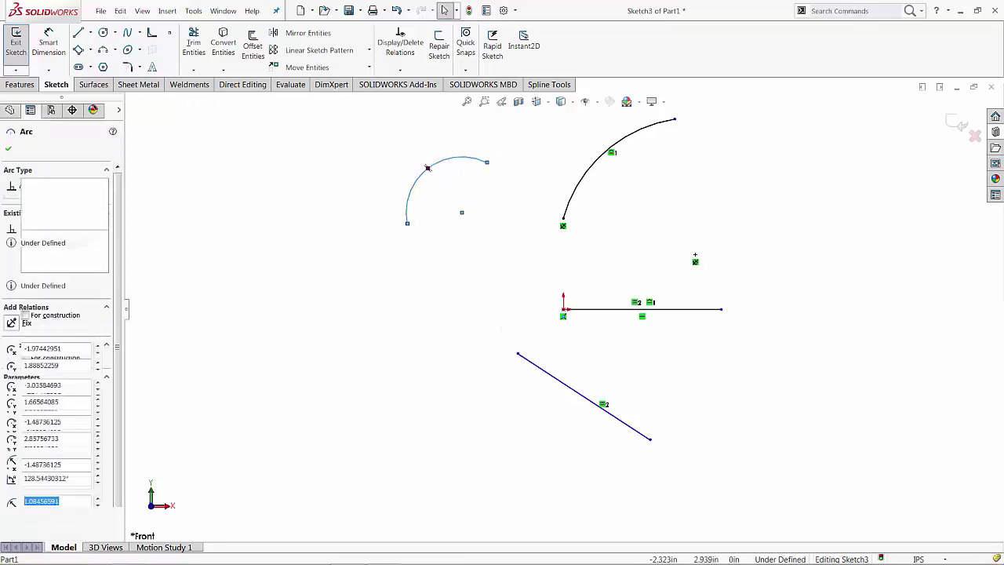
pyautogui.keyDown('ctrl'); pyautogui.click(594, 168); pyautogui.keyUp('ctrl')
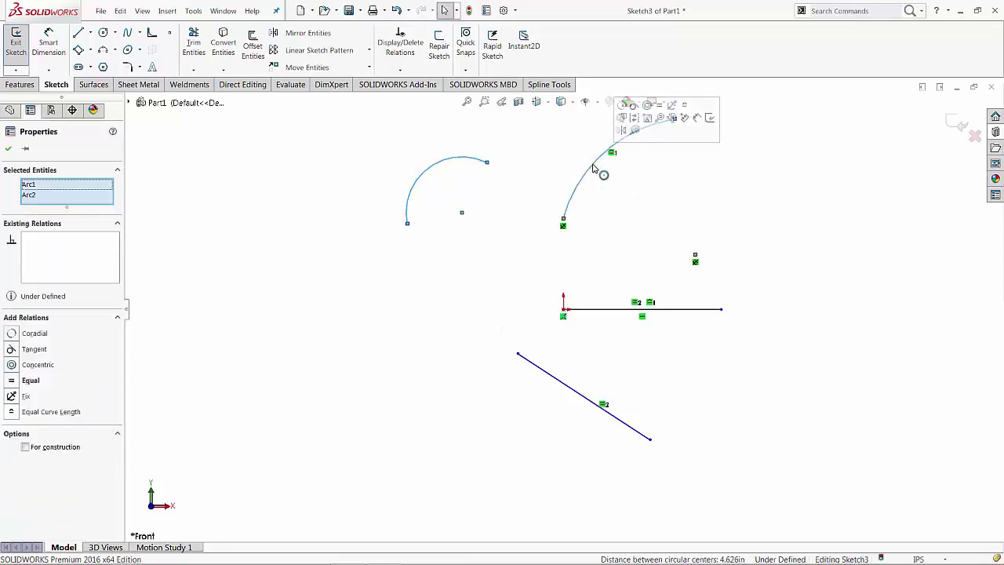
pyautogui.click(658, 116)
pyautogui.press('Escape')
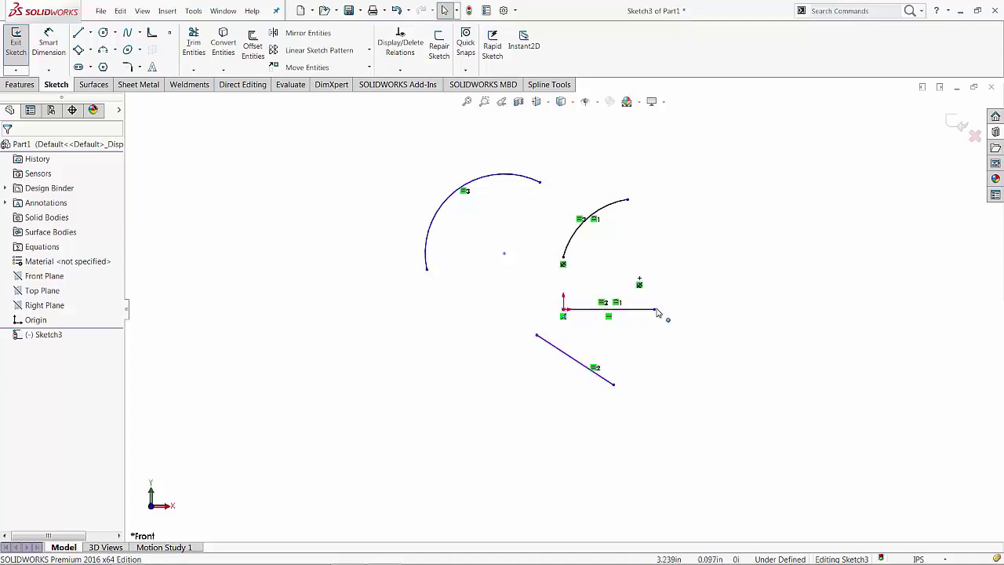
pyautogui.moveTo(656, 310); pyautogui.dragTo(675, 319)
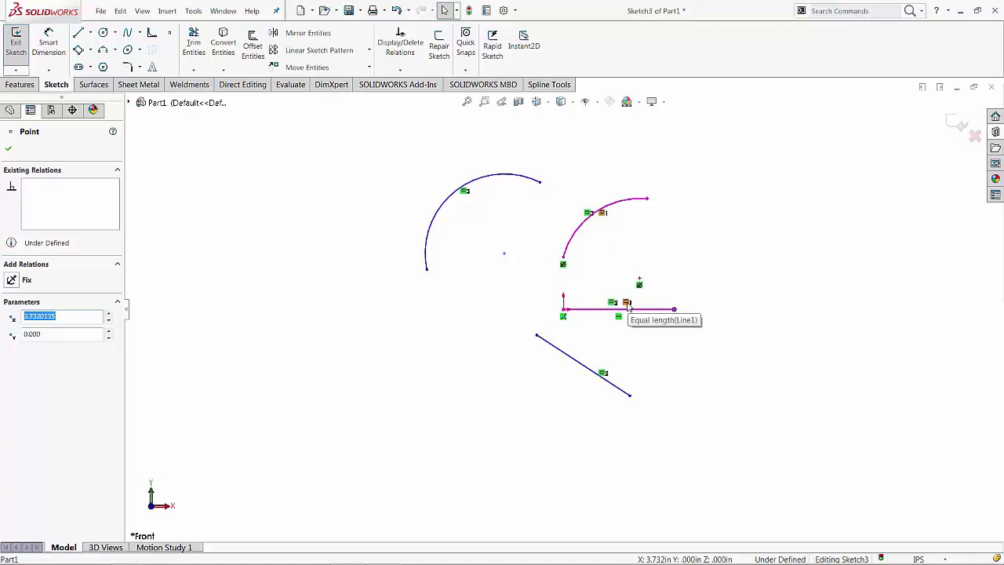
pyautogui.scroll(-2, 600, 229)
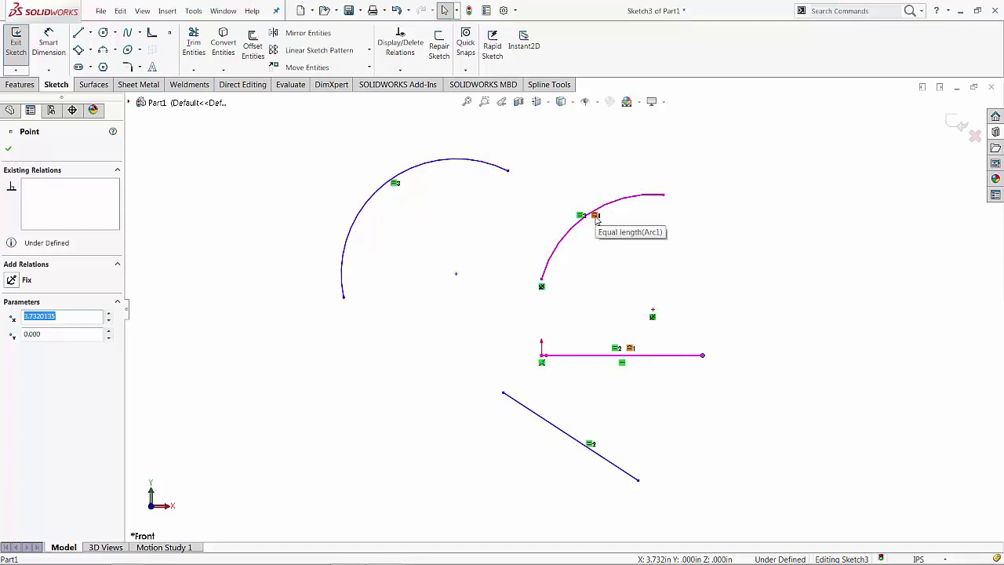
# - Give the left and right arcs equal curve length, then stretch the line to resize both
pyautogui.click(619, 207)
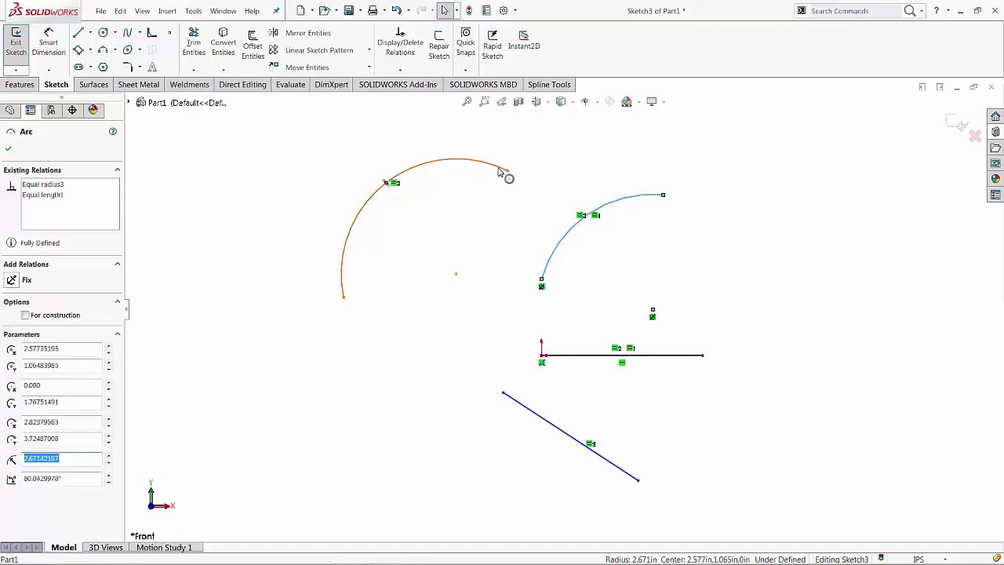
pyautogui.keyDown('ctrl'); pyautogui.click(498, 171); pyautogui.keyUp('ctrl')
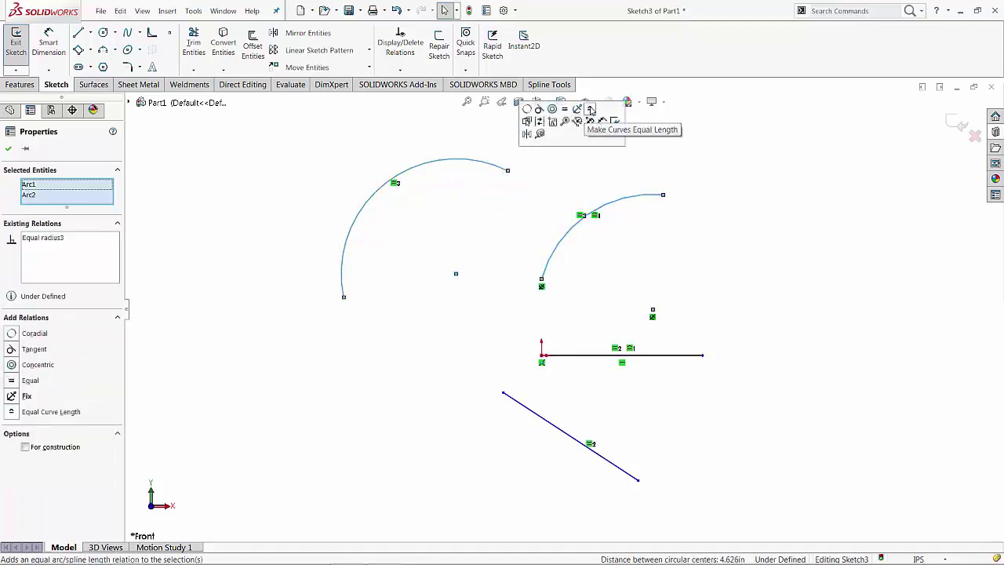
pyautogui.click(590, 110)
pyautogui.click(450, 233)
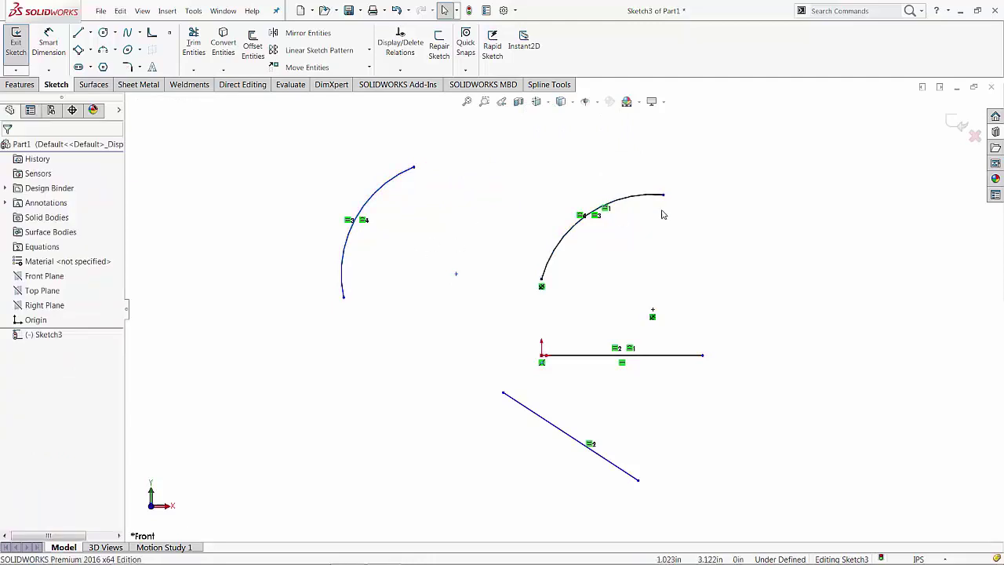
pyautogui.moveTo(703, 357); pyautogui.dragTo(684, 362)
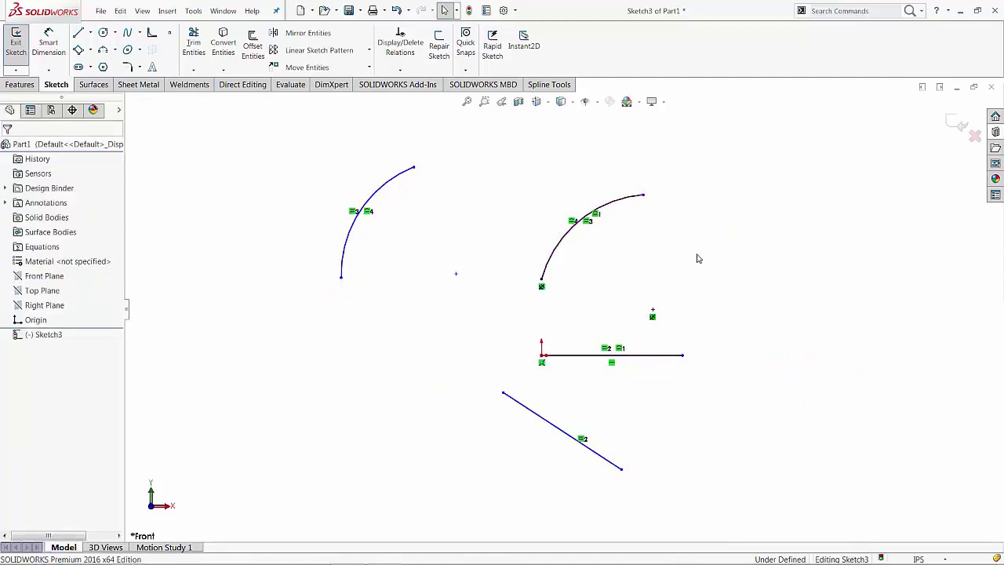
# - Draw a two-point spline right of the arcs and bend it into an S-curve
pyautogui.press('s')
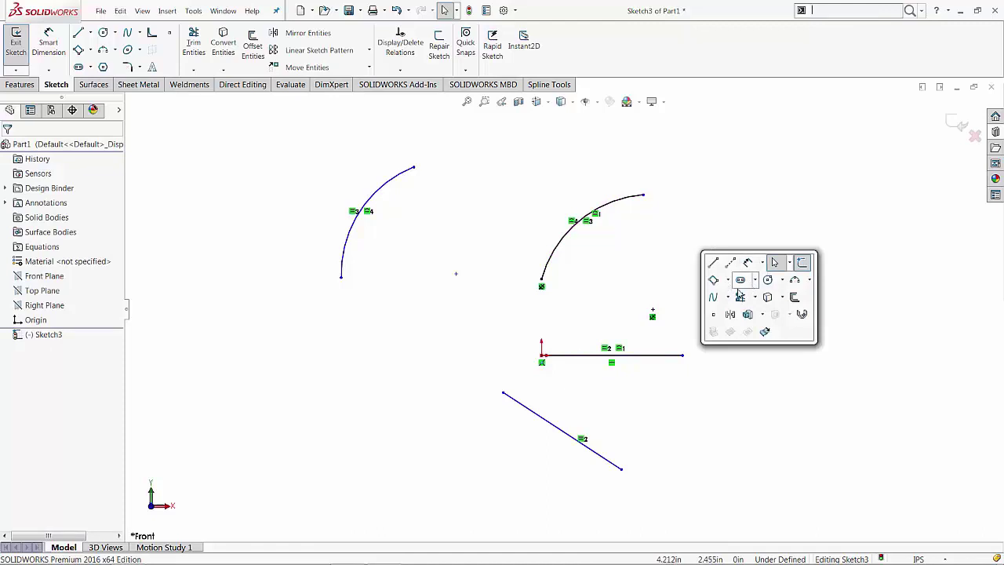
pyautogui.click(713, 297)
pyautogui.click(729, 217)
pyautogui.click(856, 268)
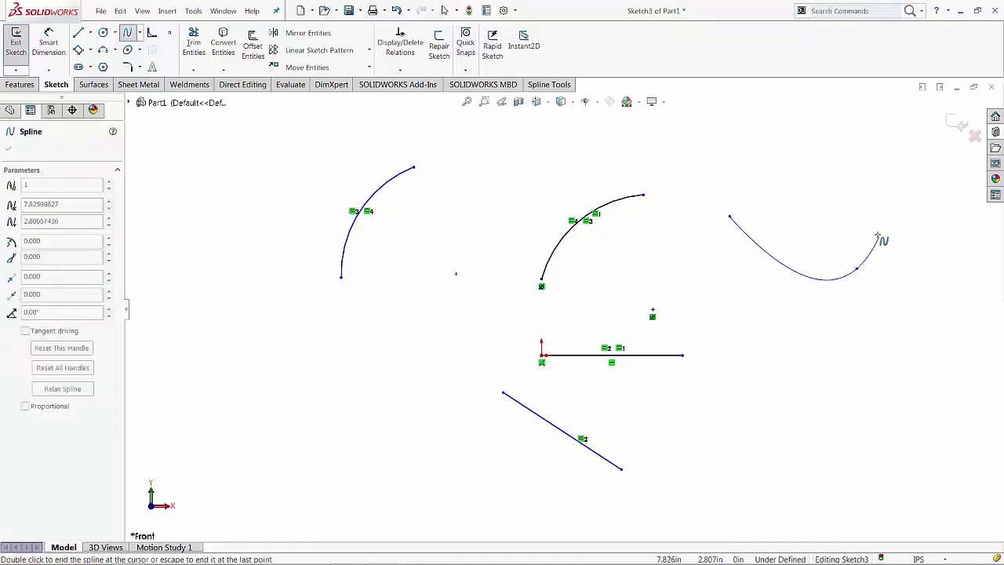
pyautogui.press('Escape')
pyautogui.click(767, 239)
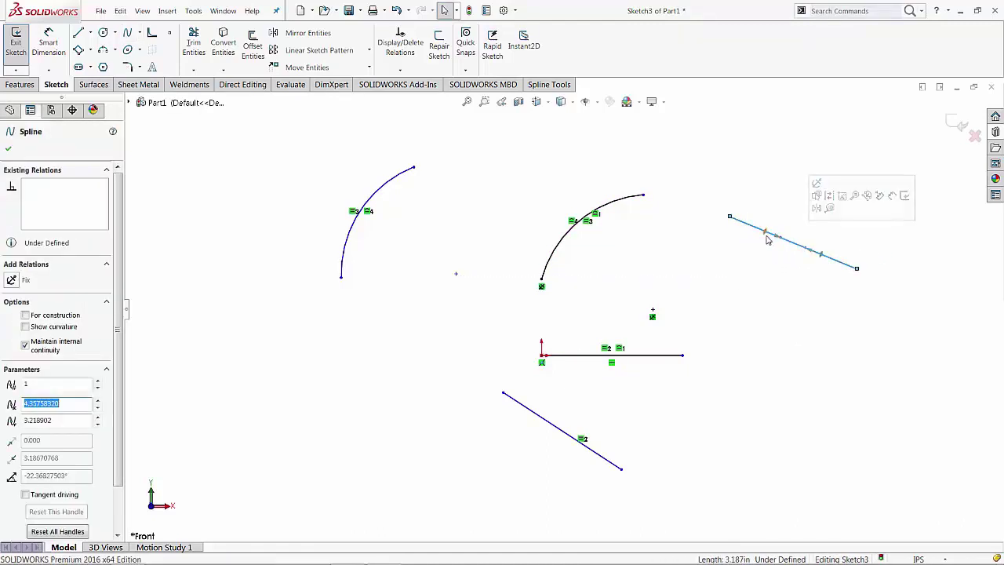
pyautogui.moveTo(765, 235); pyautogui.dragTo(755, 204)
pyautogui.moveTo(831, 243); pyautogui.dragTo(807, 289)
# - Fix the spline's left endpoint in place and check the spline's settings
pyautogui.click(729, 240)
pyautogui.click(730, 219)
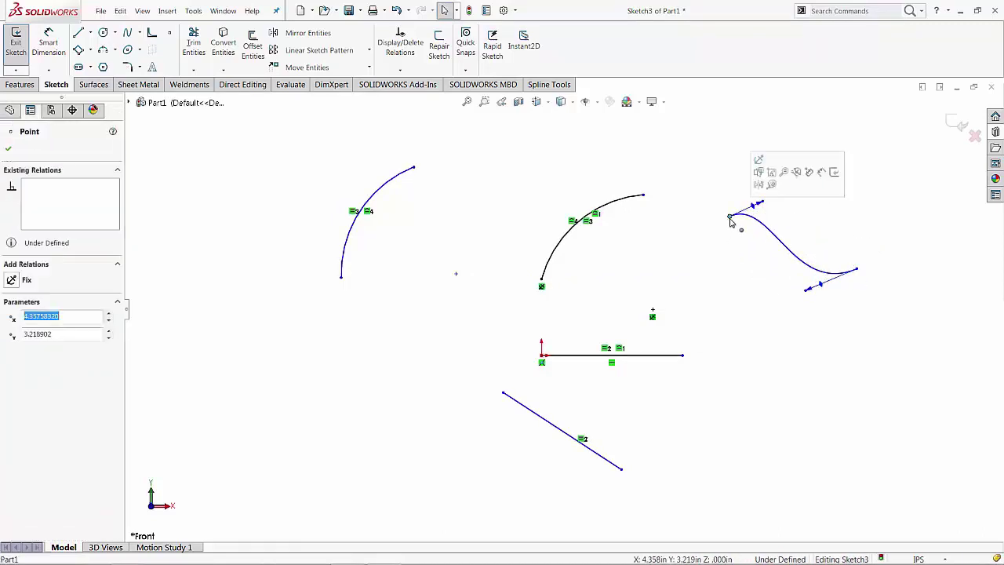
pyautogui.click(758, 161)
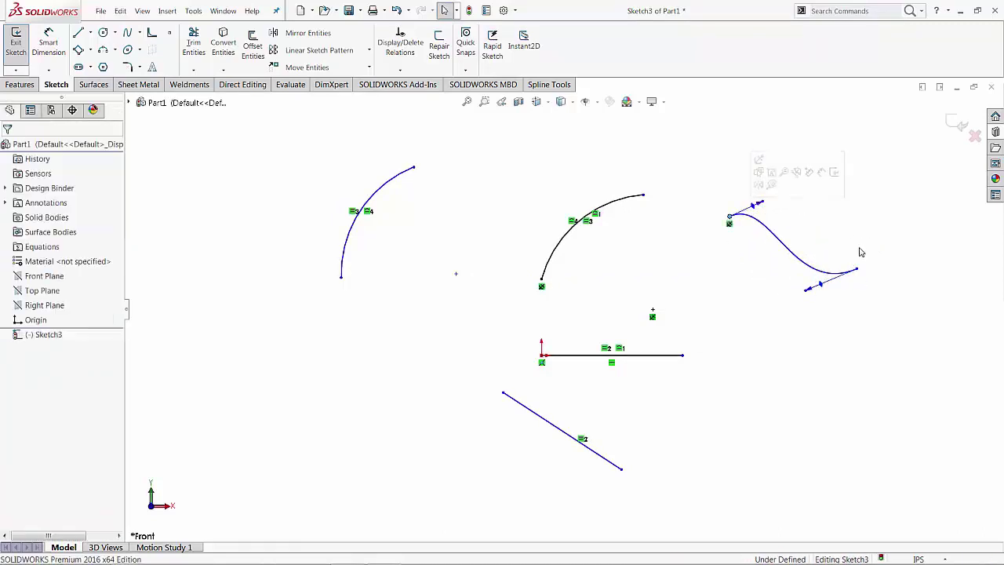
pyautogui.click(780, 248)
pyautogui.scroll(-3, 122, 466)
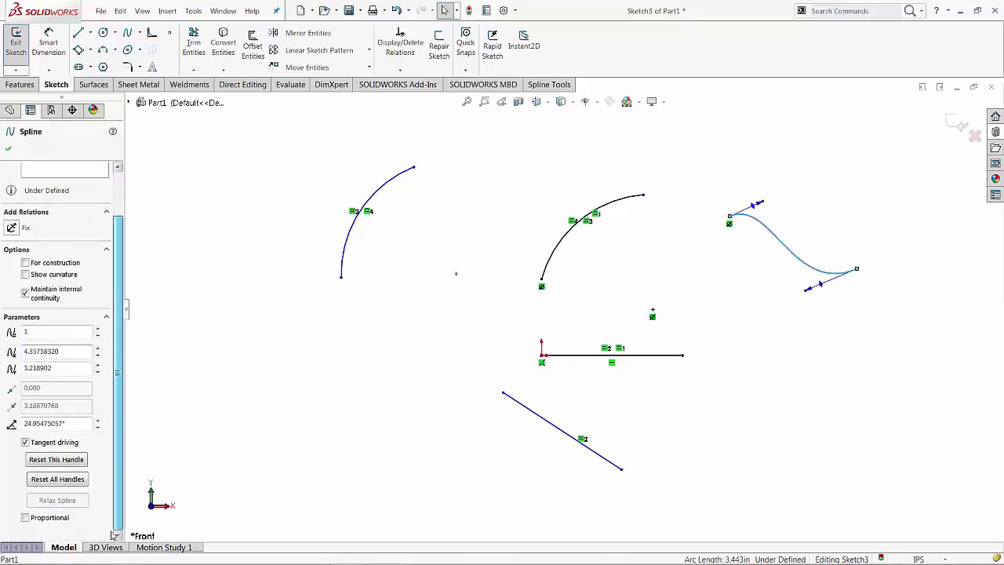
pyautogui.click(386, 459)
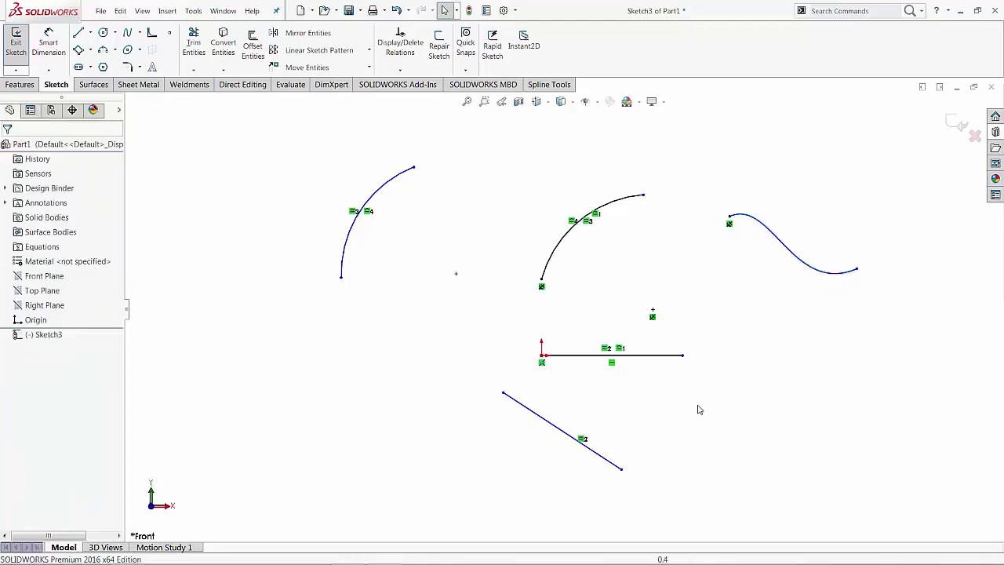
# - Make the spline and the horizontal line equal in length
pyautogui.click(658, 356)
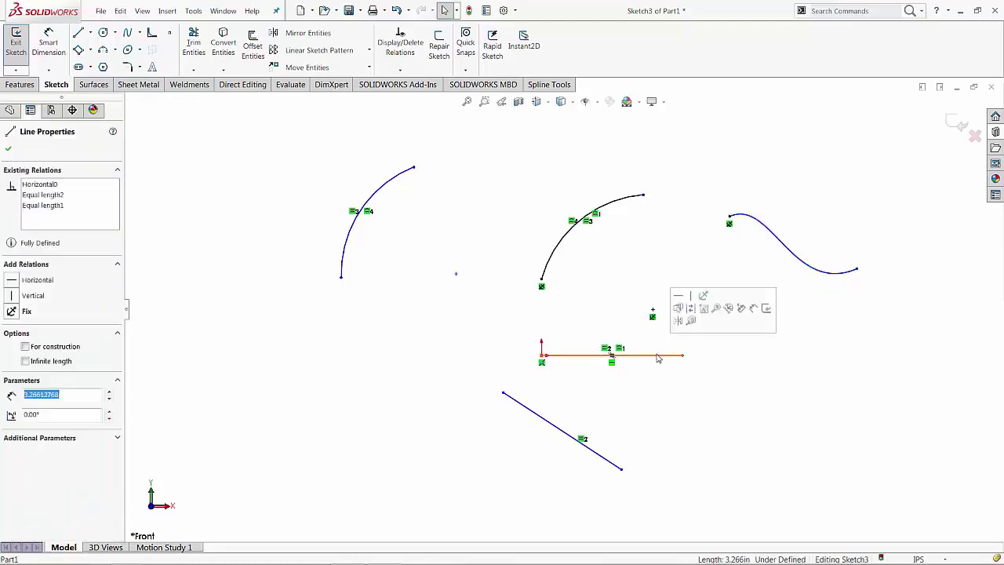
pyautogui.keyDown('ctrl'); pyautogui.click(806, 266); pyautogui.keyUp('ctrl')
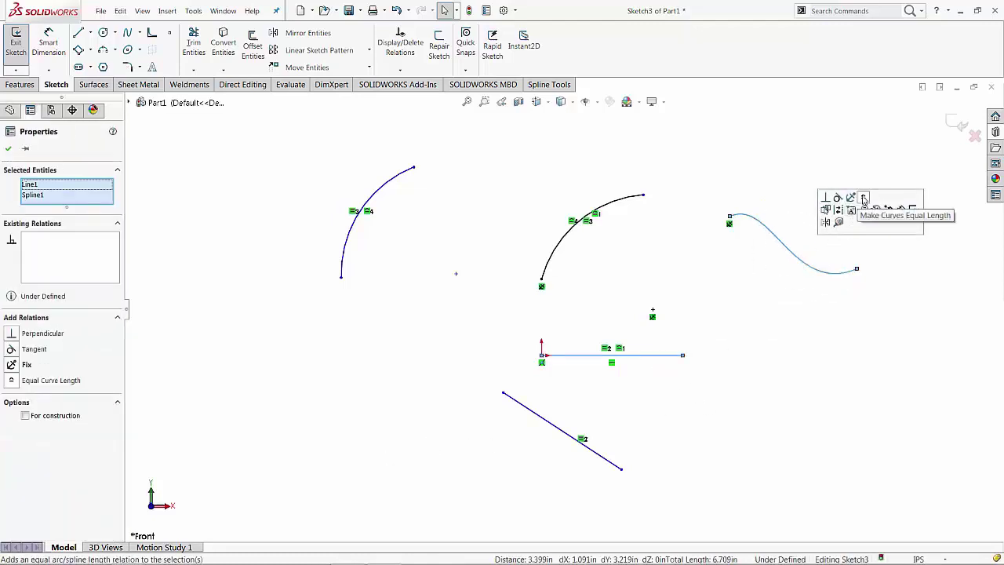
pyautogui.click(864, 198)
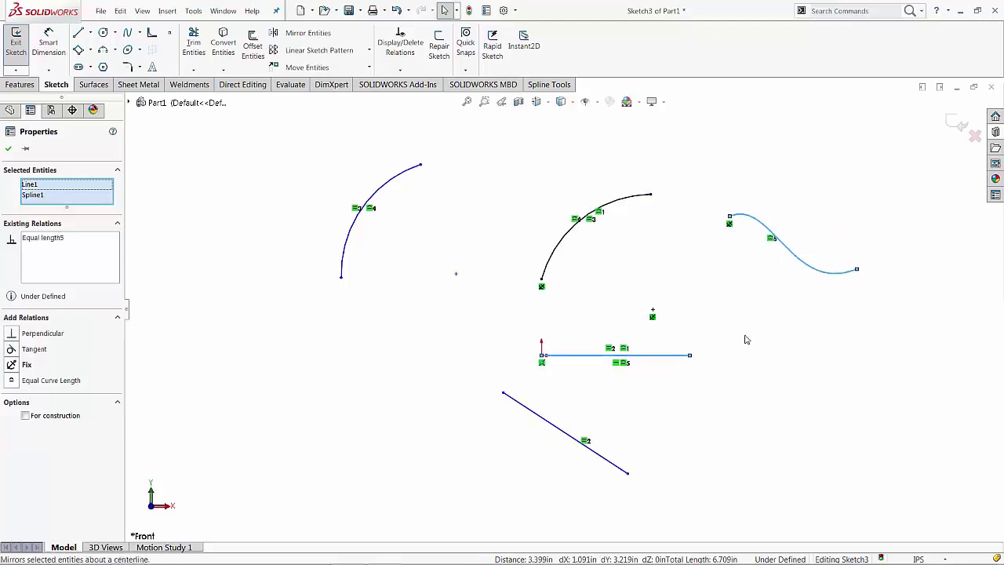
pyautogui.click(700, 363)
# - Stretch the spline's right endpoint so the linked line and arcs resize
pyautogui.click(690, 355)
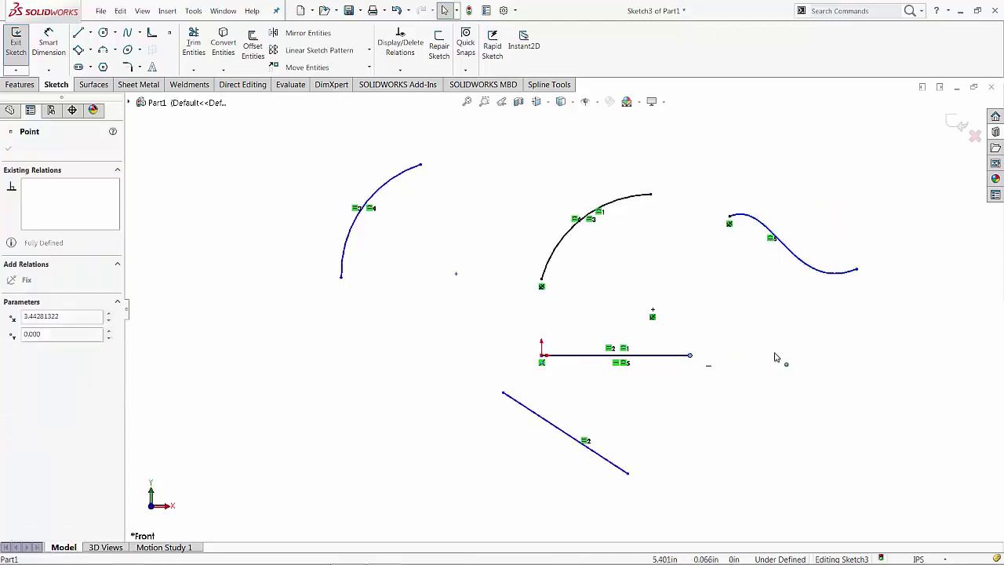
pyautogui.click(704, 365)
pyautogui.click(690, 356)
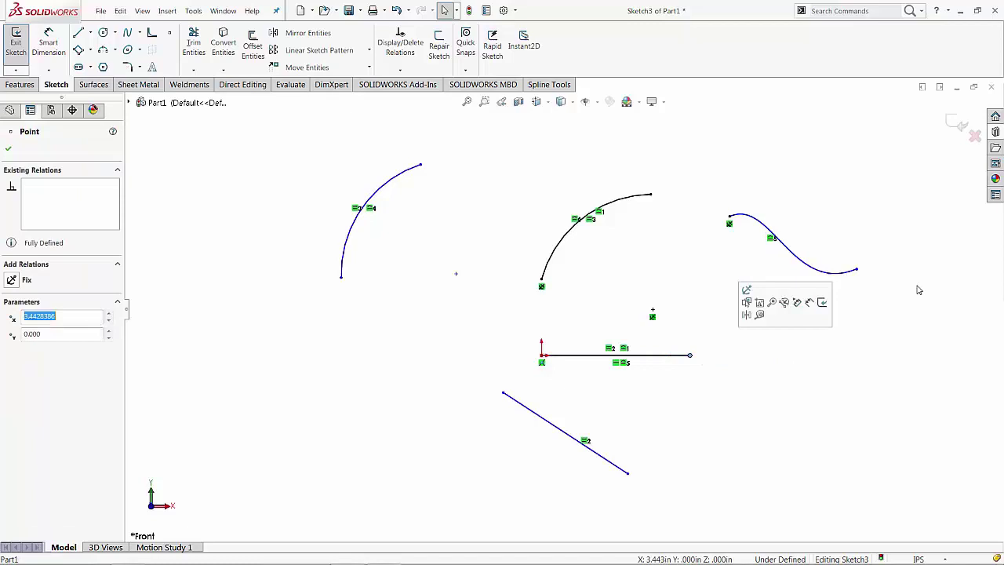
pyautogui.moveTo(858, 271)
pyautogui.mouseDown()
pyautogui.moveTo(933, 268)
pyautogui.moveTo(929, 279)
pyautogui.moveTo(773, 287)
pyautogui.moveTo(953, 272)
pyautogui.moveTo(820, 276)
pyautogui.moveTo(901, 266)
pyautogui.moveTo(818, 283)
pyautogui.moveTo(943, 276)
pyautogui.moveTo(836, 280)
pyautogui.moveTo(885, 280)
pyautogui.moveTo(876, 274)
pyautogui.mouseUp()
pyautogui.click(703, 418)
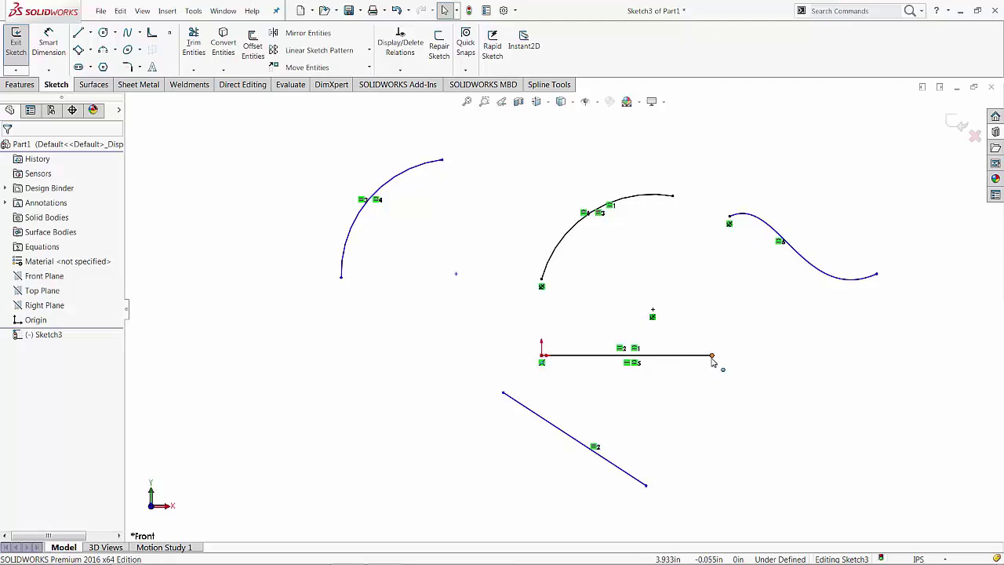
pyautogui.click(711, 357)
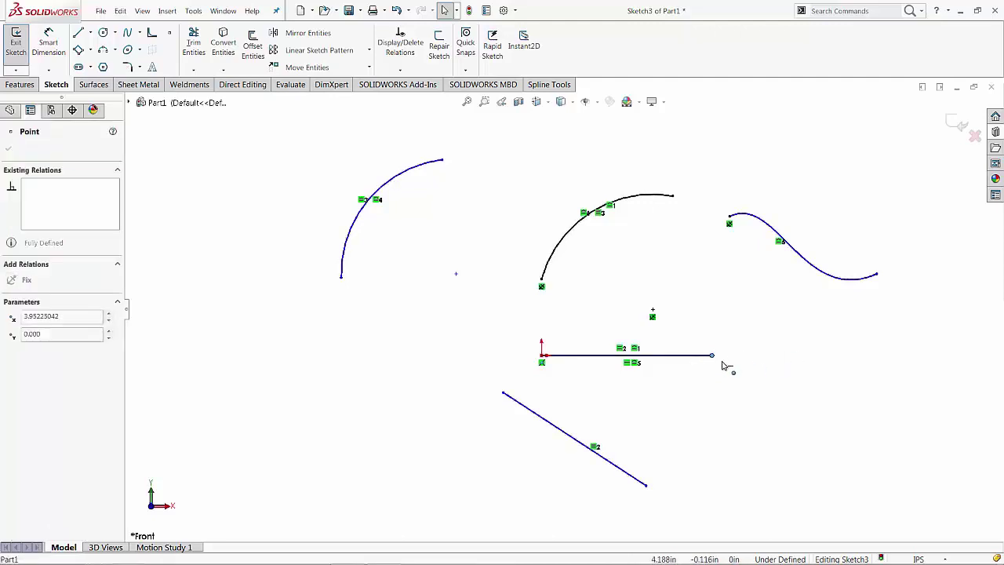
pyautogui.click(723, 392)
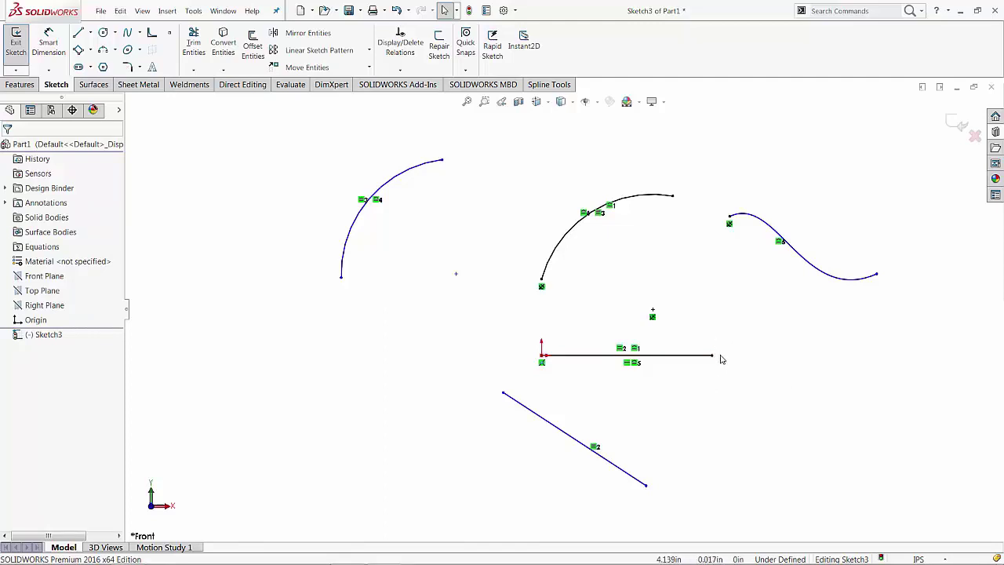
# - Draw an ellipse at the left of the sketch
pyautogui.click(128, 49)
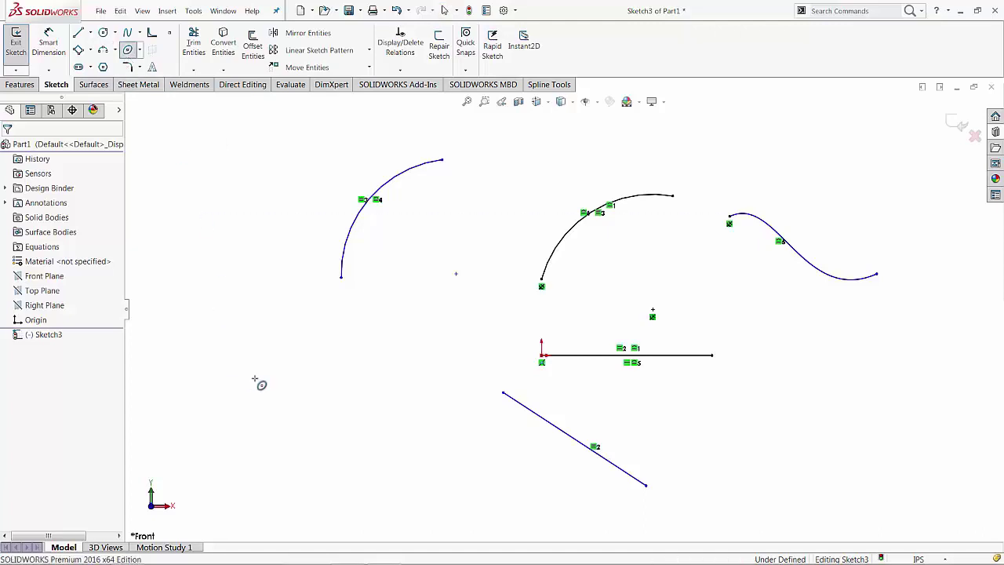
pyautogui.click(250, 378)
pyautogui.click(341, 368)
pyautogui.click(244, 329)
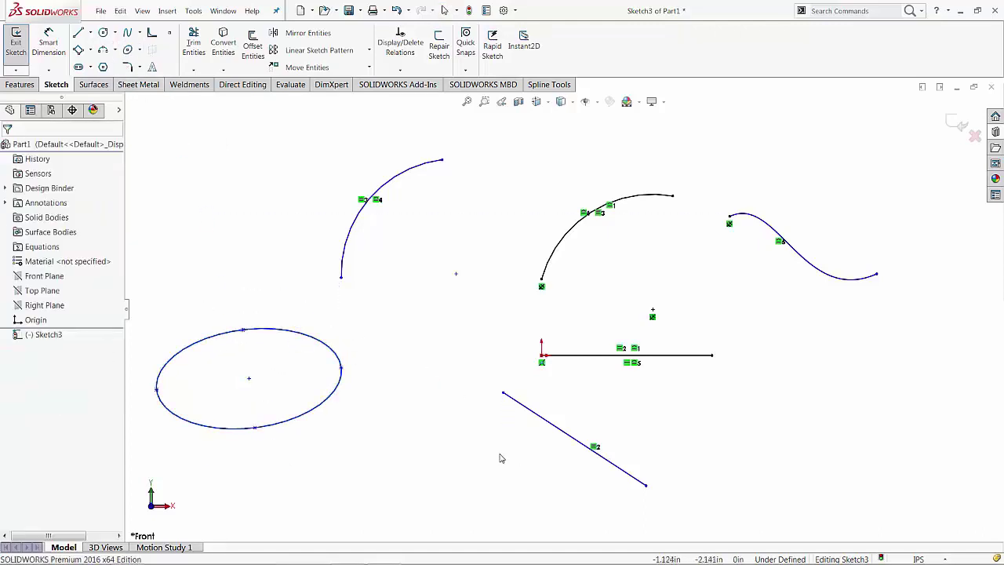
pyautogui.press('Escape')
# - Select the ellipse and horizontal line, then show the dimension types, including Path Length
pyautogui.click(317, 343)
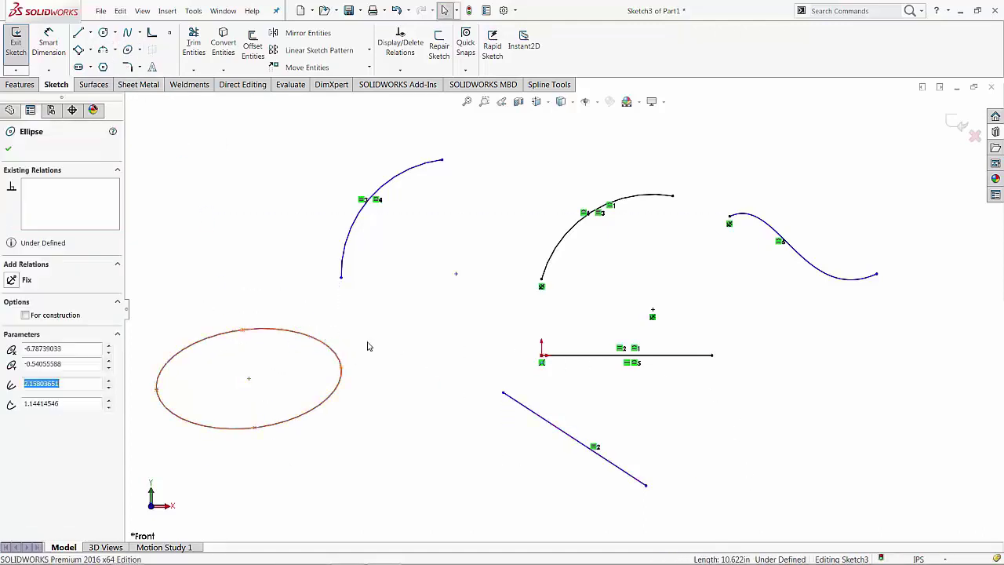
pyautogui.keyDown('ctrl'); pyautogui.click(616, 357); pyautogui.keyUp('ctrl')
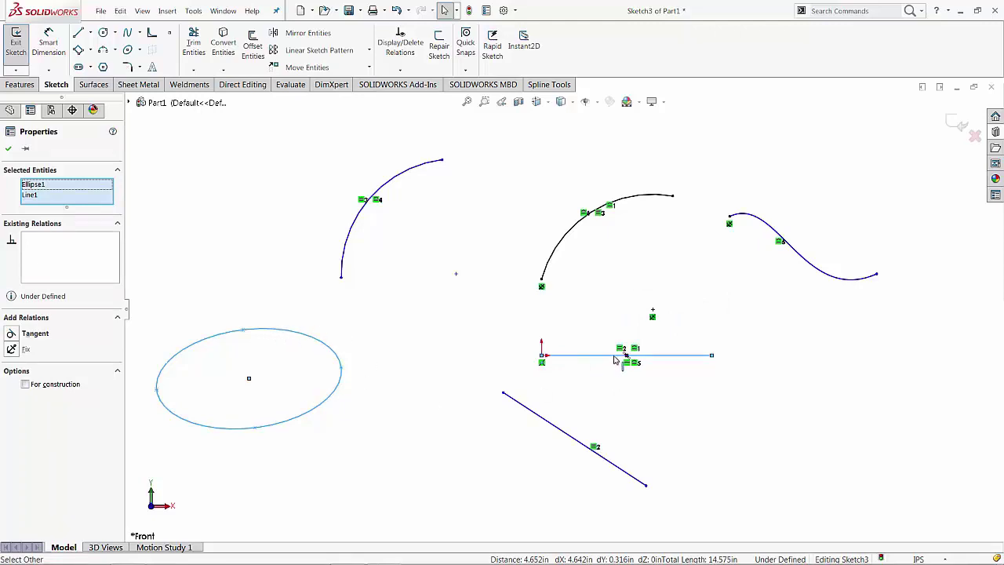
pyautogui.click(416, 370)
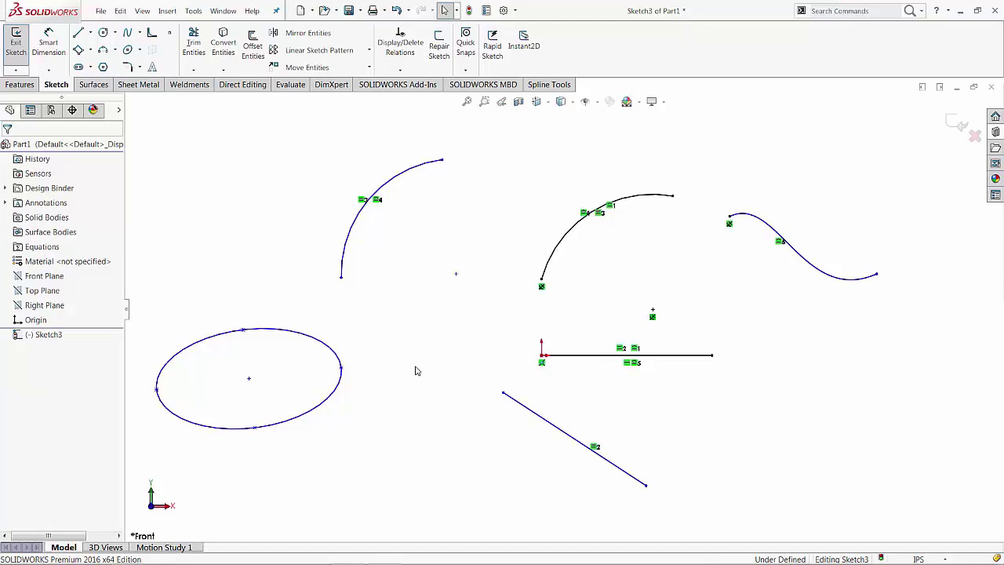
pyautogui.click(48, 70)
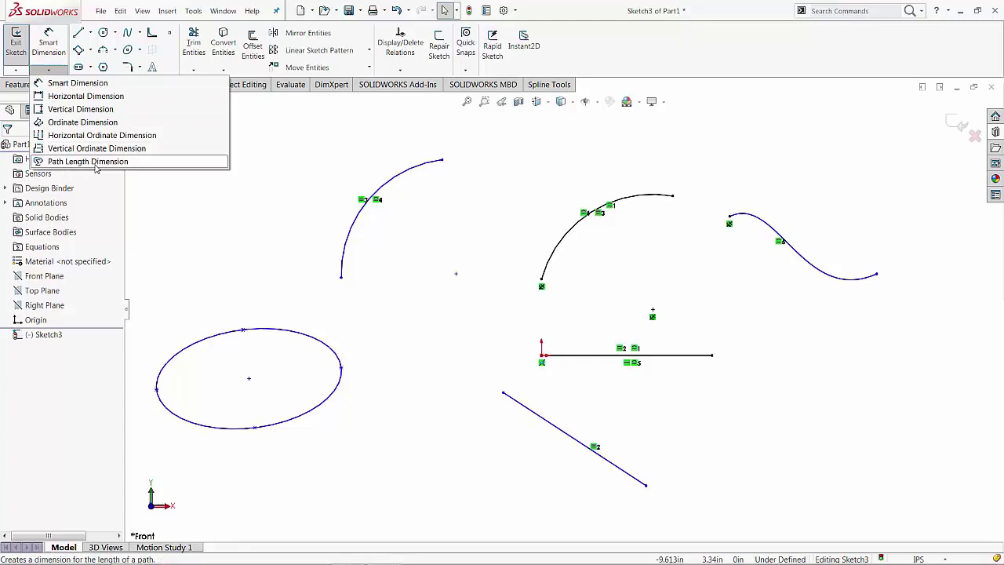
# - Split the ellipse at its top and bottom with Split Entities
pyautogui.click(202, 233)
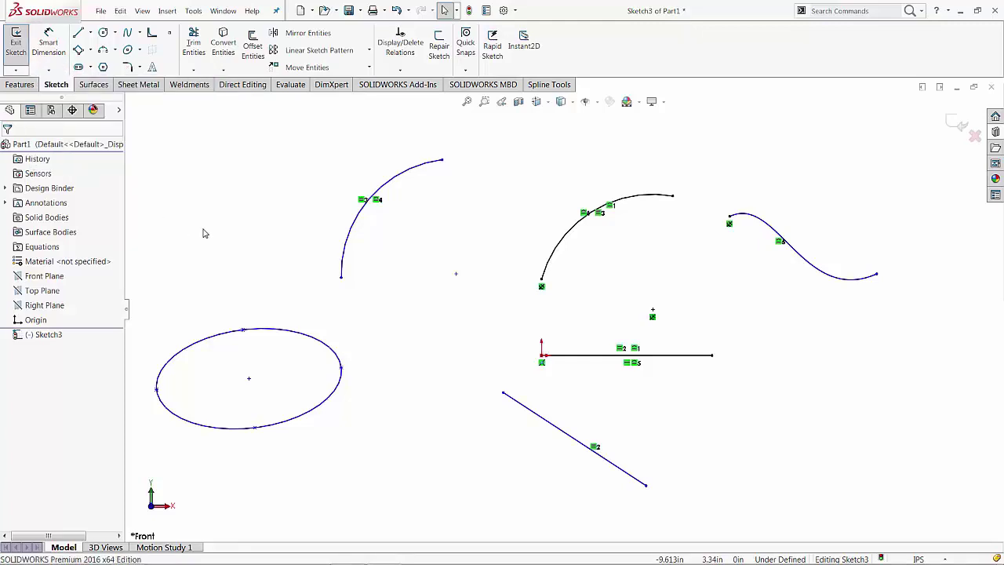
pyautogui.click(832, 13)
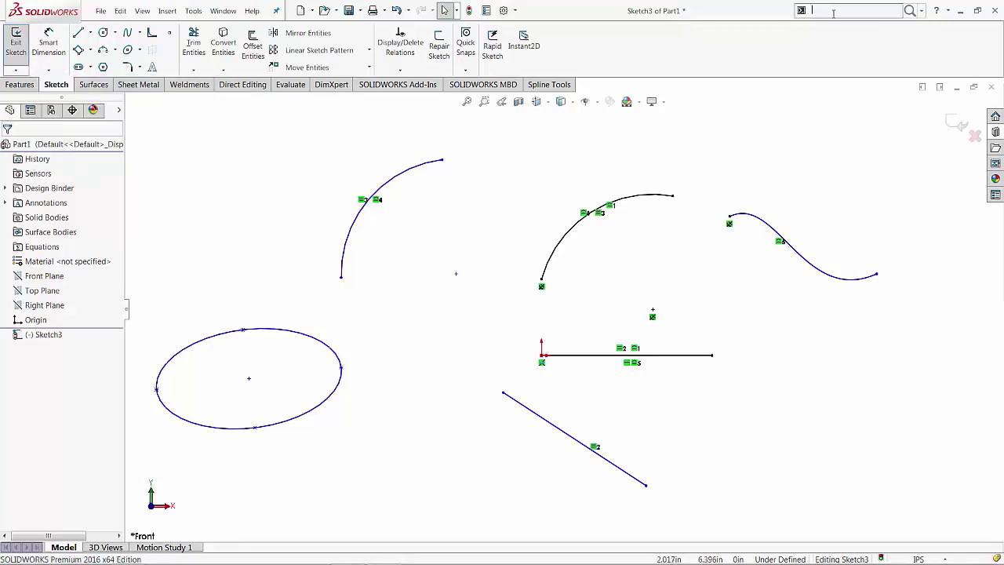
pyautogui.write('spli')
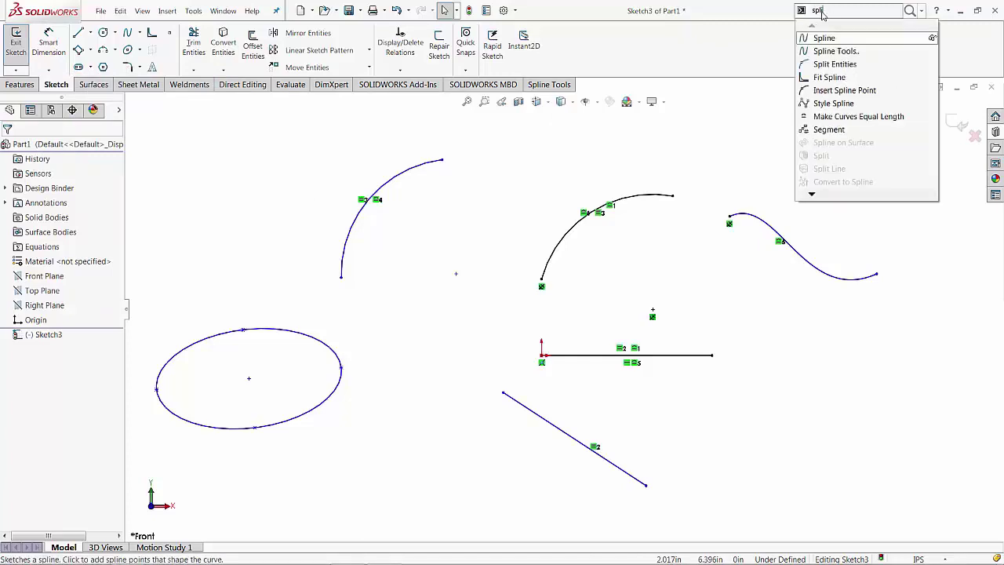
pyautogui.click(835, 63)
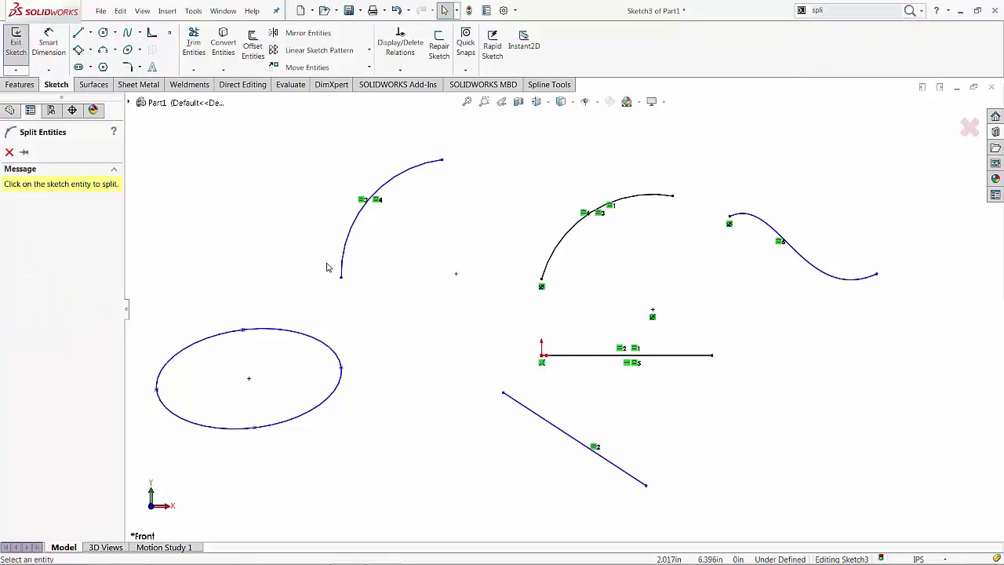
pyautogui.click(273, 328)
pyautogui.click(273, 425)
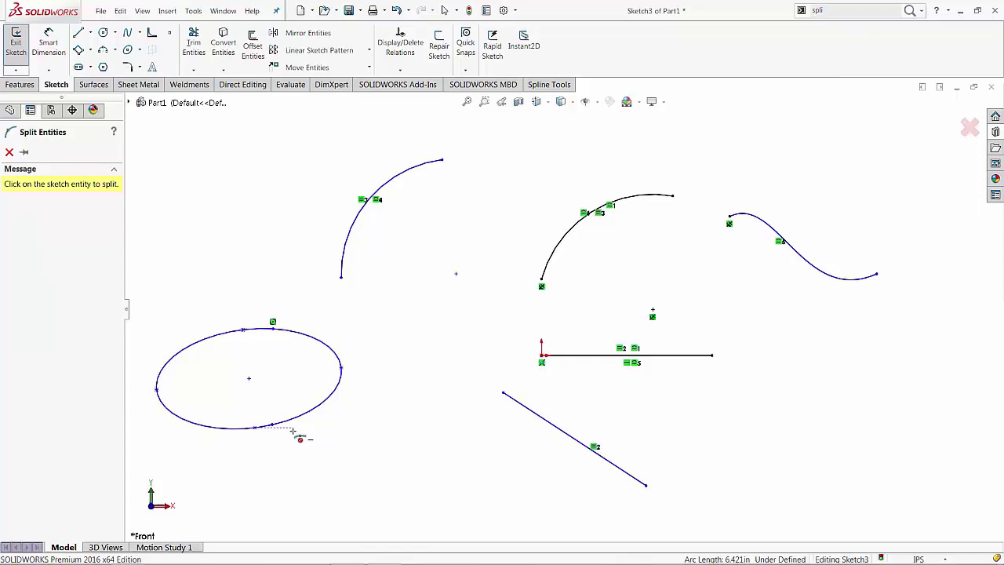
pyautogui.press('Escape')
# - Select both ellipse arcs and show the dimension type list
pyautogui.click(320, 410)
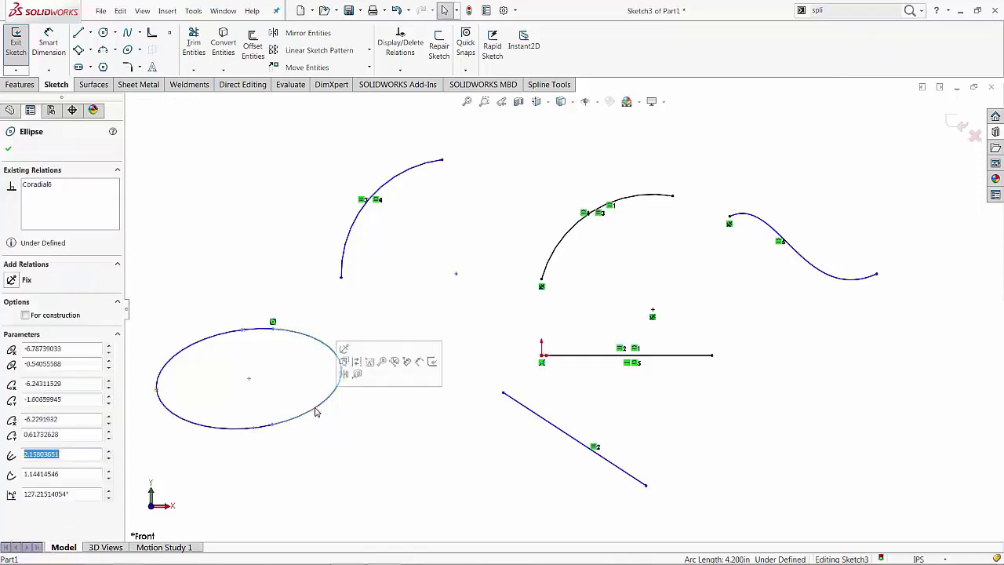
pyautogui.keyDown('ctrl'); pyautogui.click(225, 430); pyautogui.keyUp('ctrl')
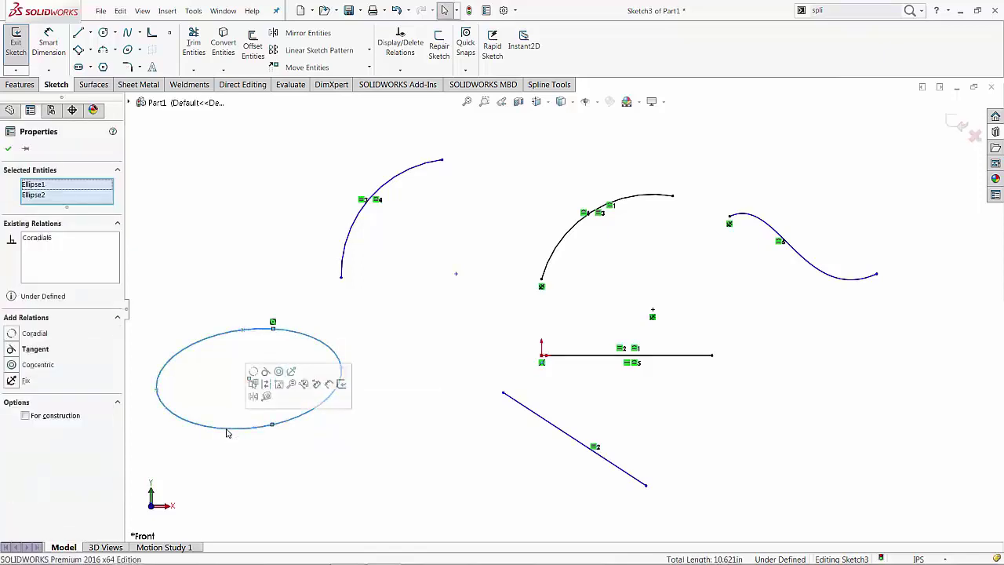
pyautogui.click(50, 70)
# - Add a Path Length 10.620 dimension on both arcs below the ellipse
pyautogui.click(82, 162)
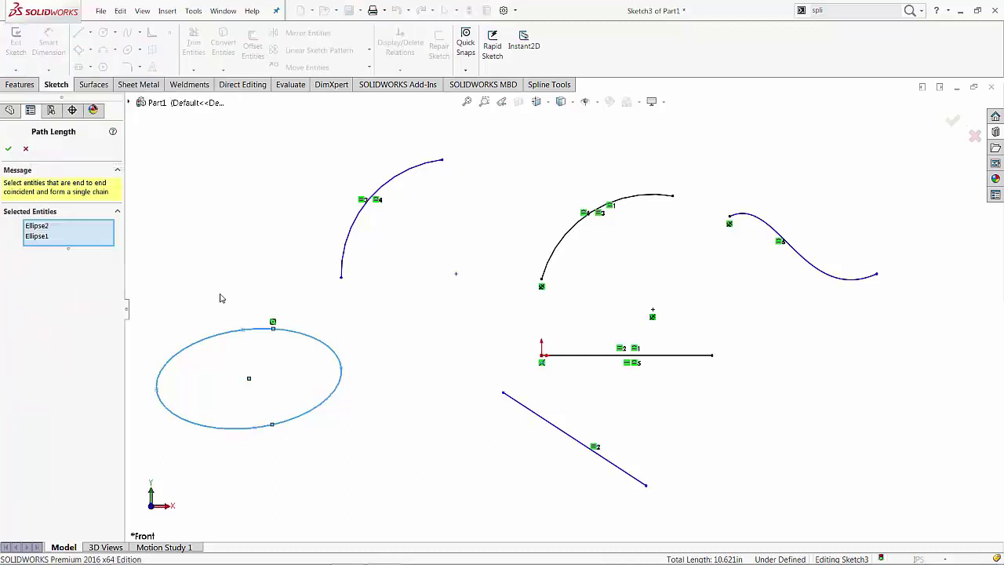
pyautogui.click(8, 148)
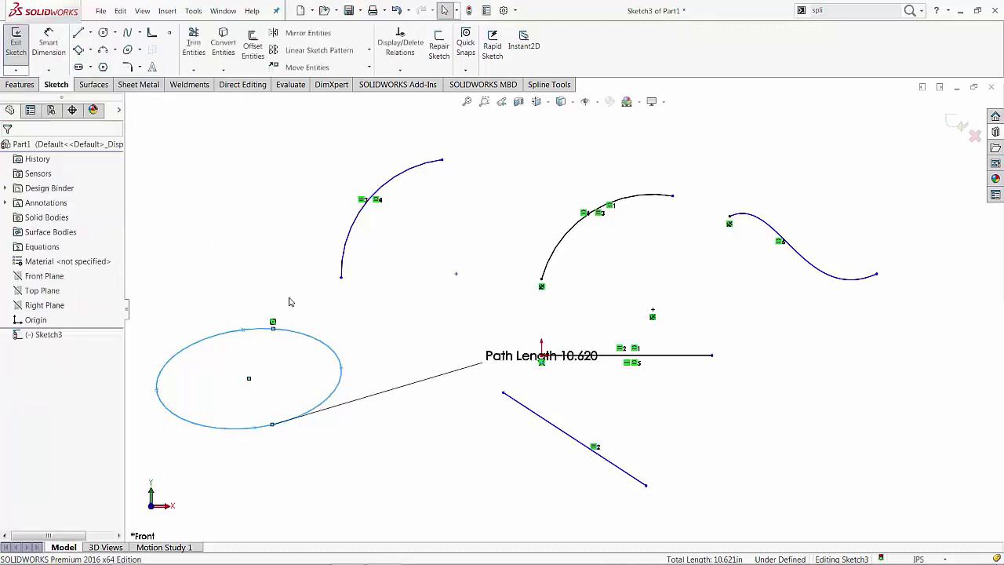
pyautogui.click(305, 507)
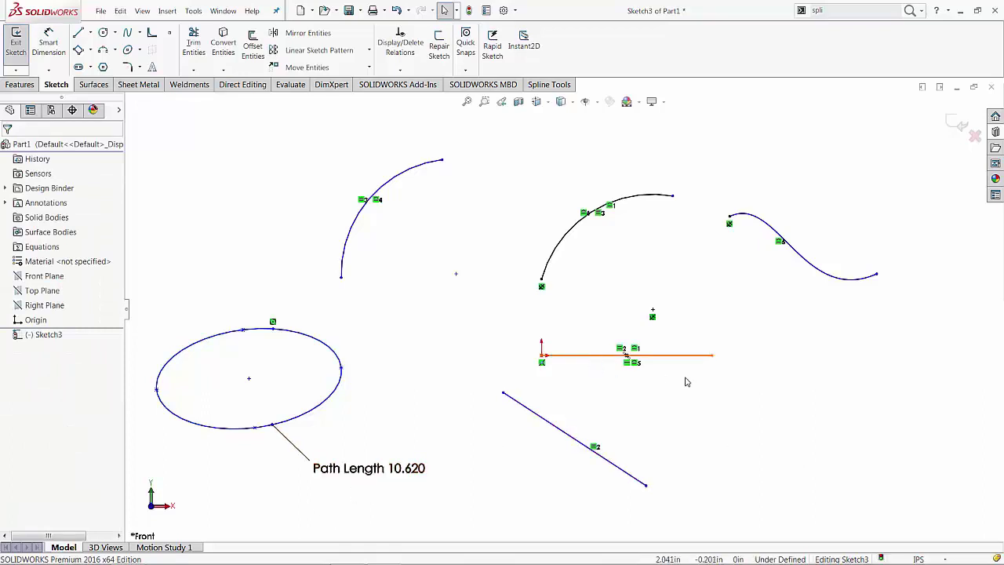
# - Dimension the horizontal line as 4 and dismiss the invalid-geometry warning
pyautogui.press('s')
pyautogui.click(740, 394)
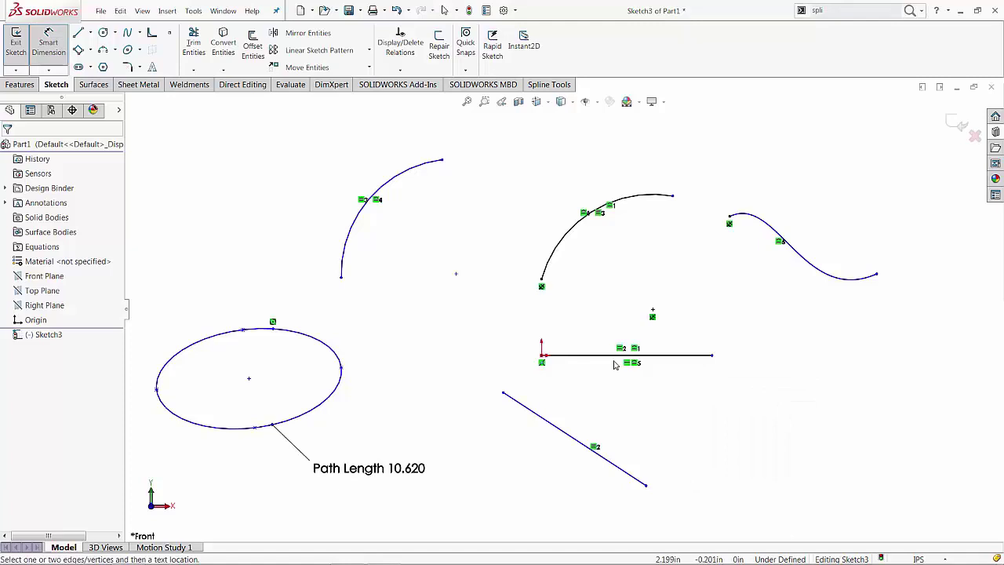
pyautogui.click(601, 356)
pyautogui.click(625, 326)
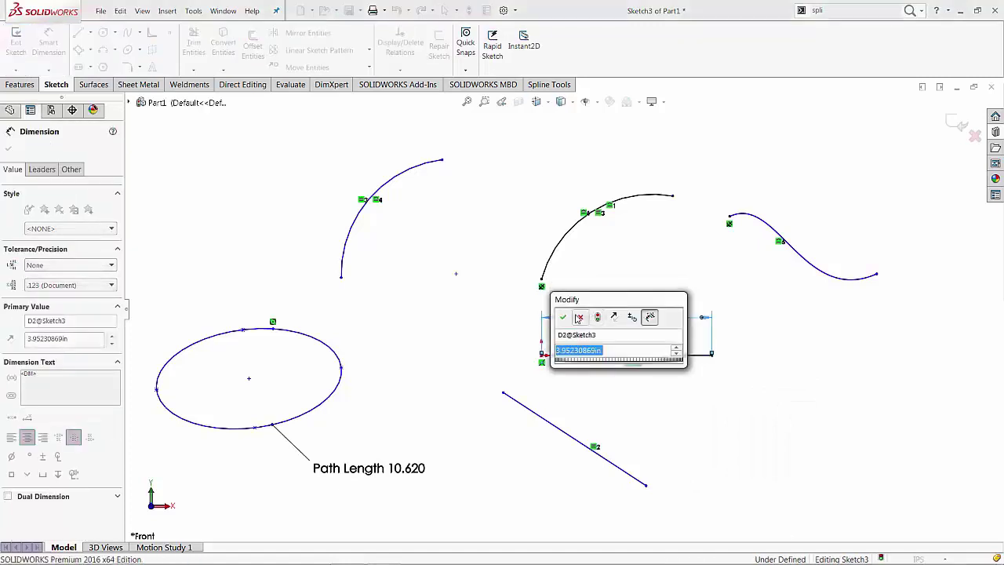
pyautogui.write('4')
pyautogui.click(564, 317)
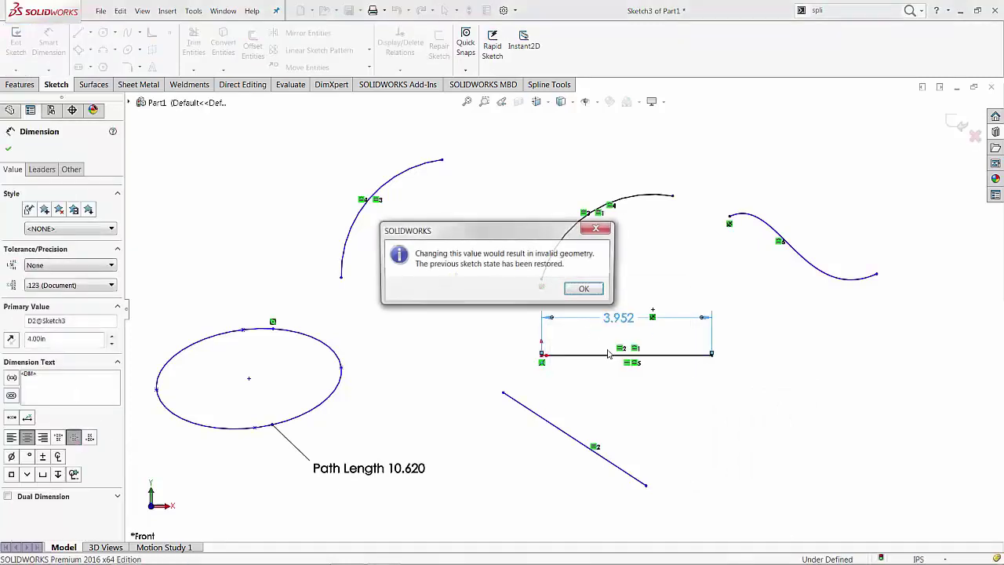
pyautogui.click(586, 290)
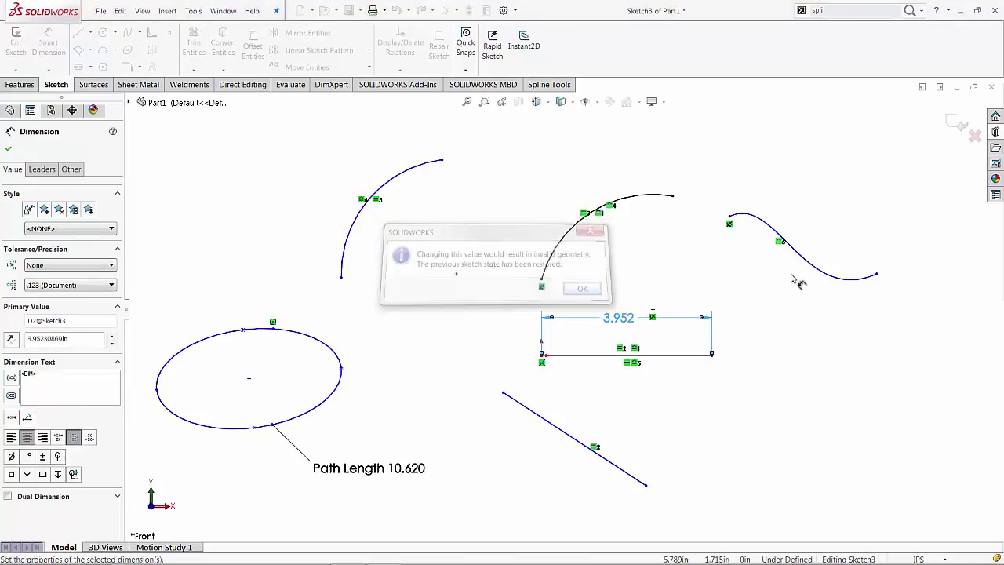
# - Delete the S-shaped spline and change the line's 3.952 dimension to 4
pyautogui.click(792, 251)
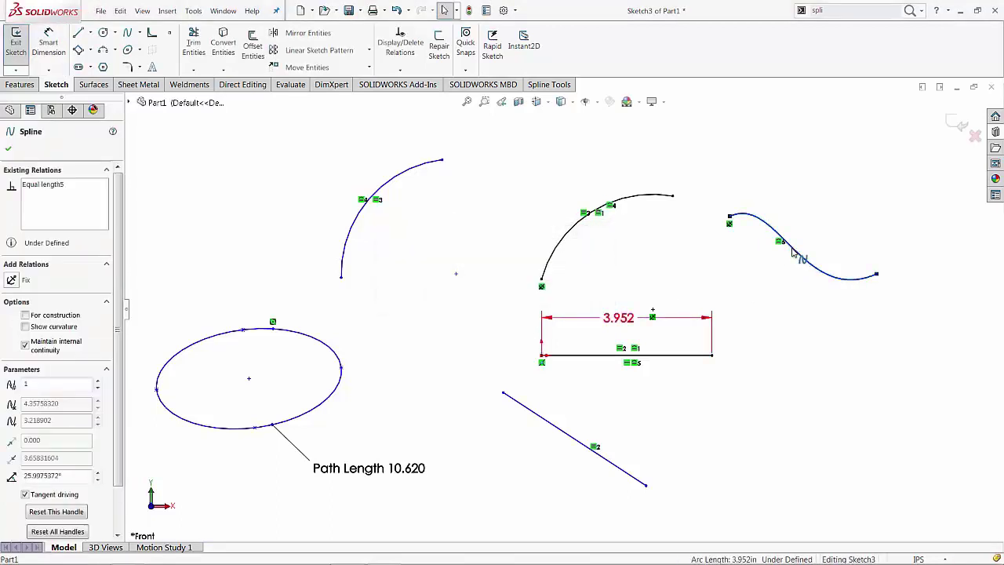
pyautogui.press('Delete')
pyautogui.doubleClick(618, 317)
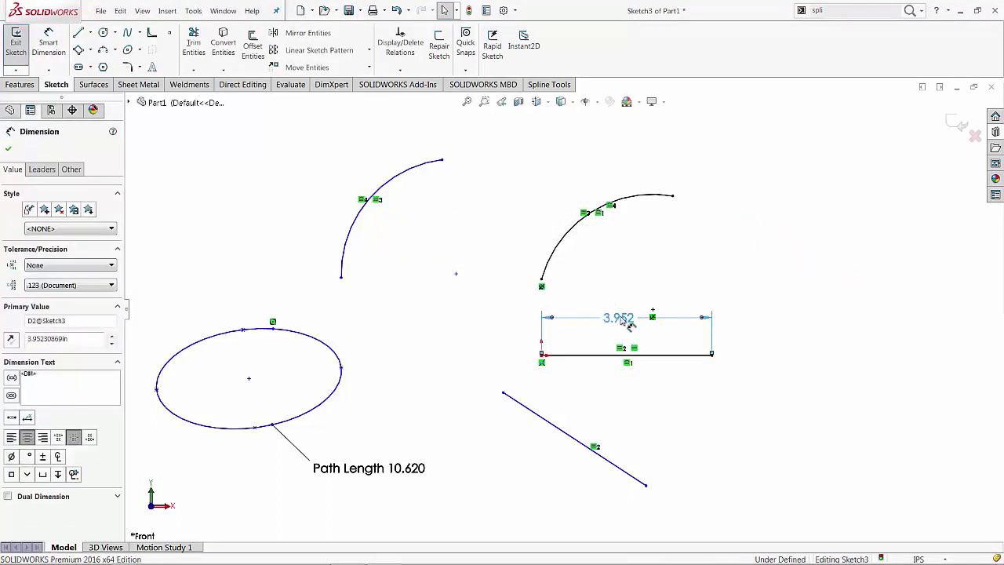
pyautogui.write('4')
pyautogui.press('Return')
pyautogui.click(766, 380)
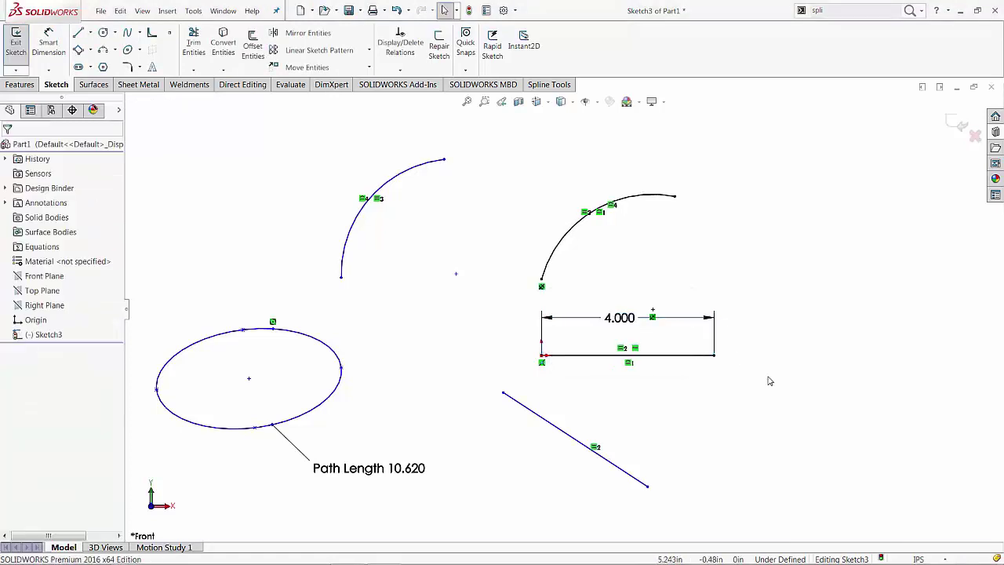
# - Link the path length dimension with '=' to the line's 4.000 dimension
pyautogui.doubleClick(411, 469)
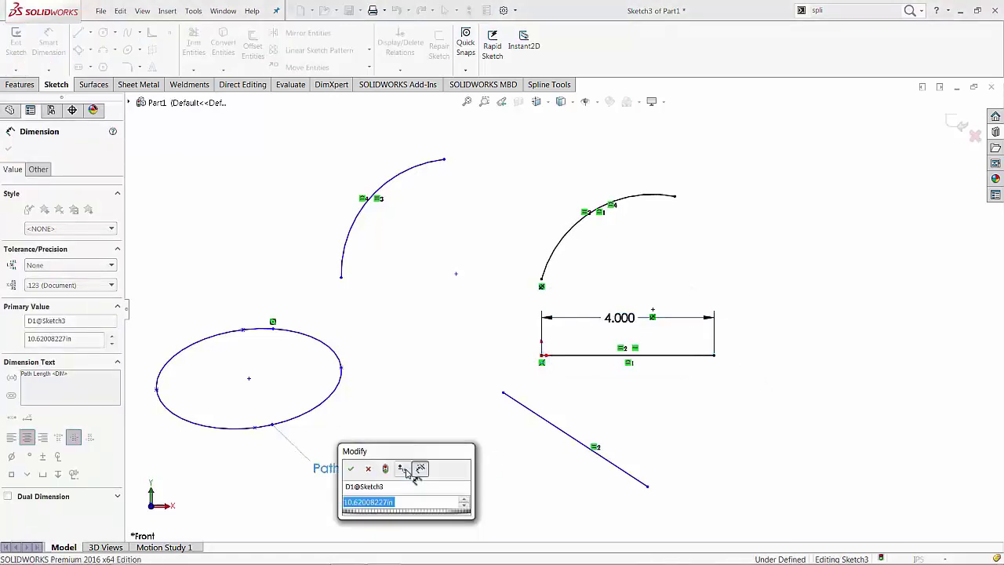
pyautogui.write('=')
pyautogui.click(648, 314)
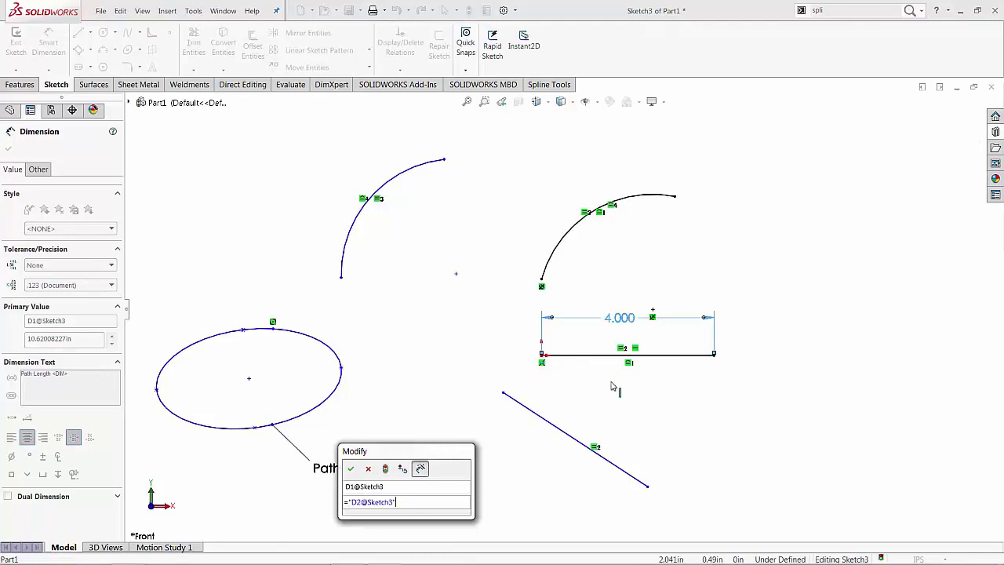
pyautogui.click(350, 468)
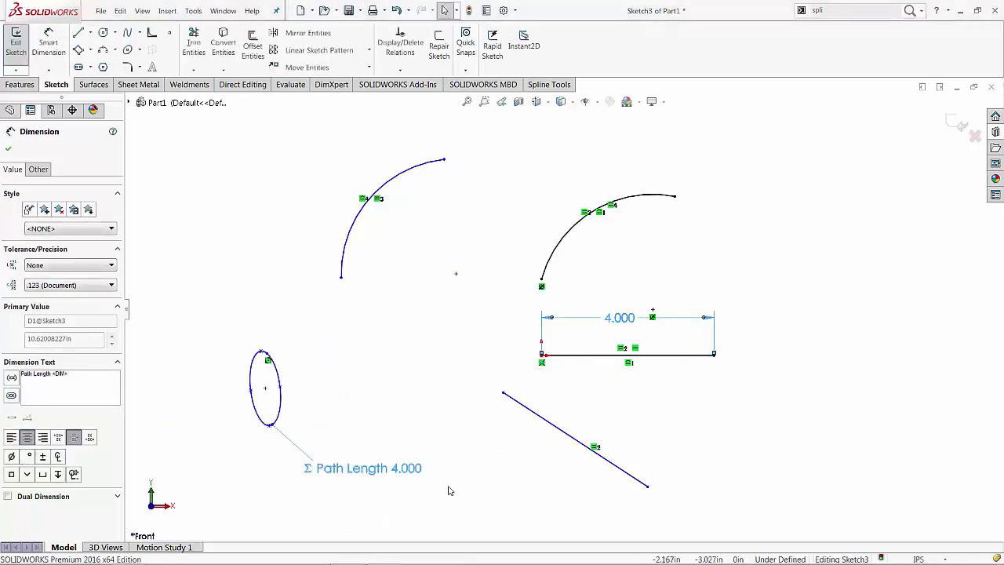
pyautogui.click(643, 408)
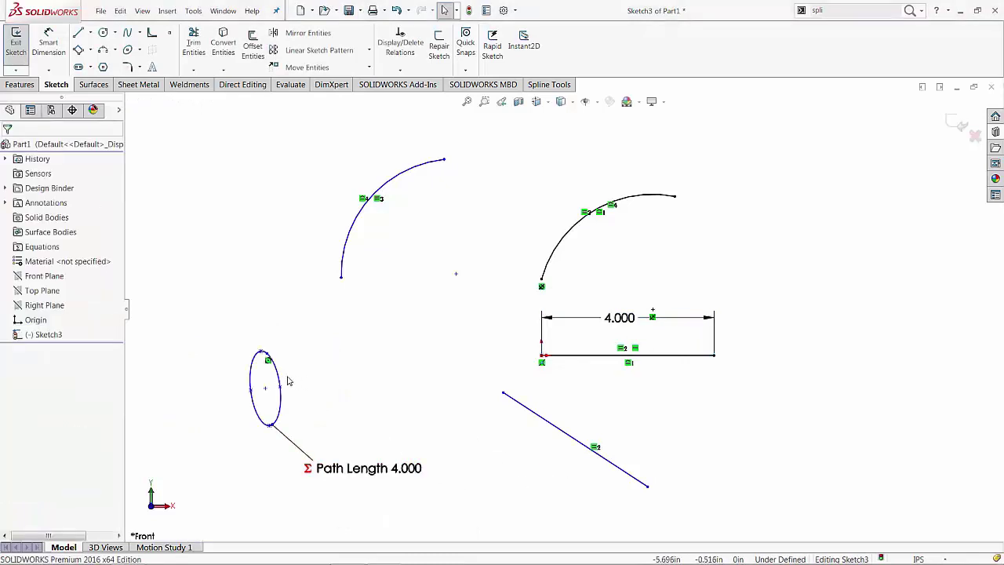
# - Change the horizontal line's dimension to 6 so the path length follows
pyautogui.doubleClick(624, 321)
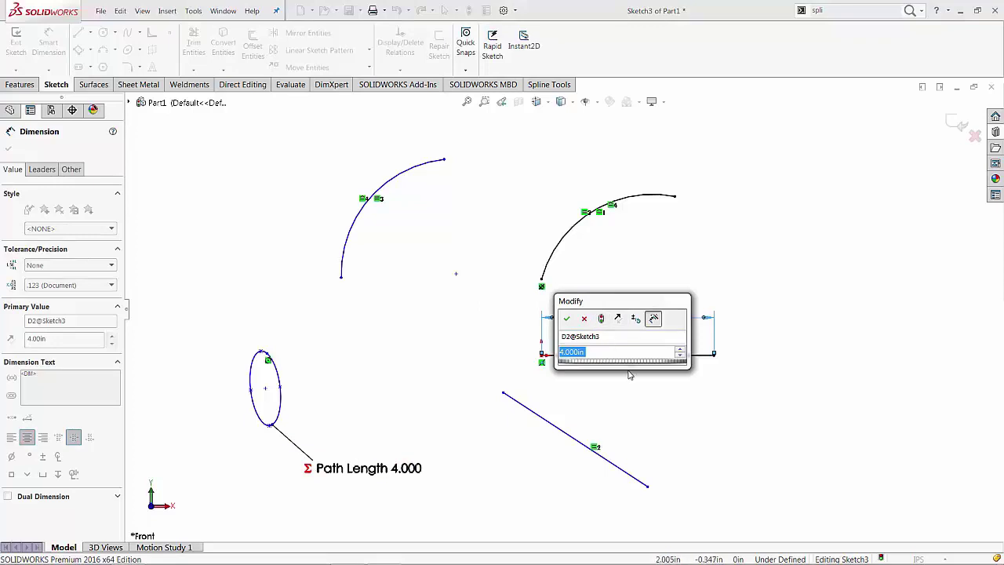
pyautogui.write('6')
pyautogui.press('Return')
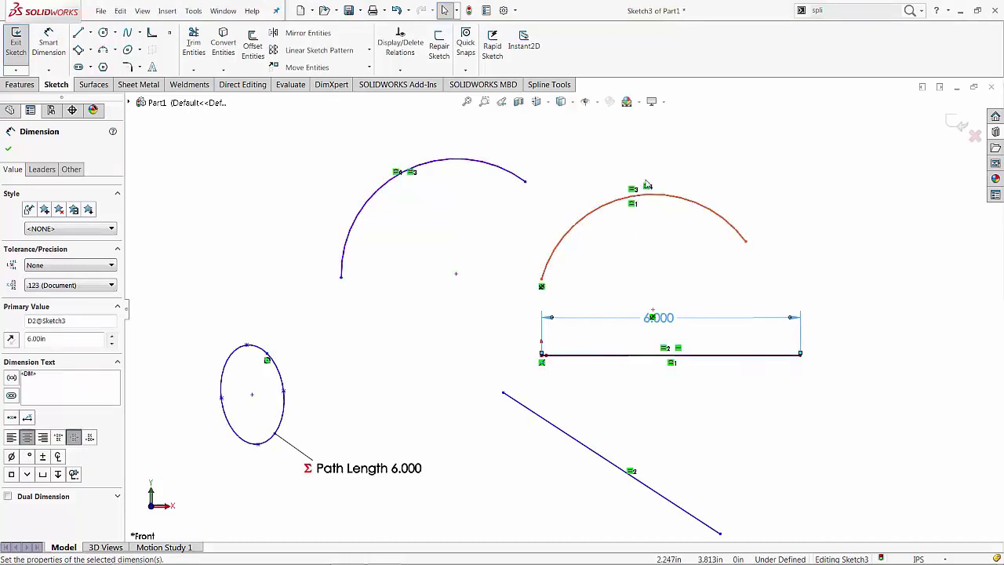
pyautogui.click(748, 260)
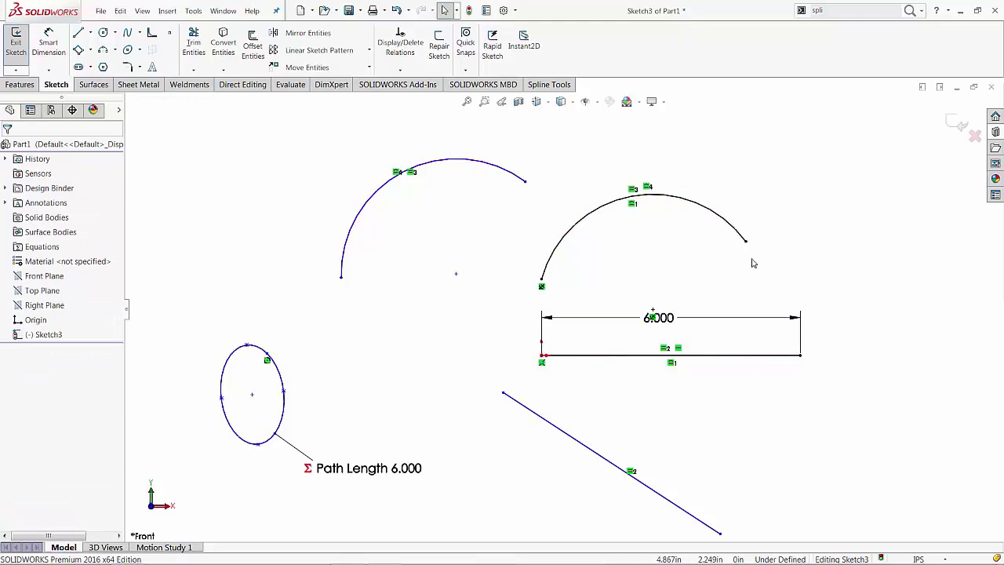
# - Extrude the horizontal line, diagonal line and arc 2.400in deep as thin features with 0.3in walls
pyautogui.click(20, 84)
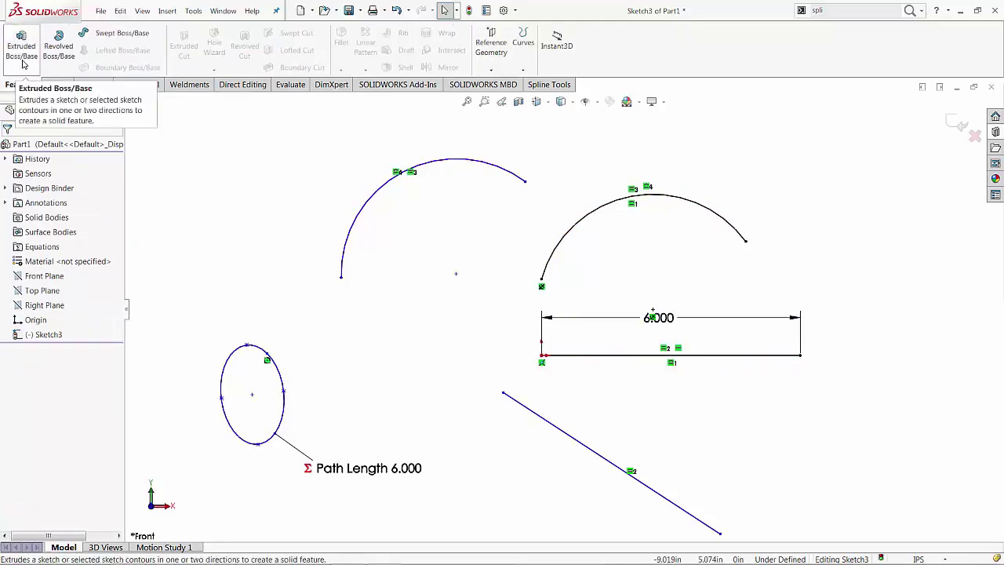
pyautogui.click(22, 47)
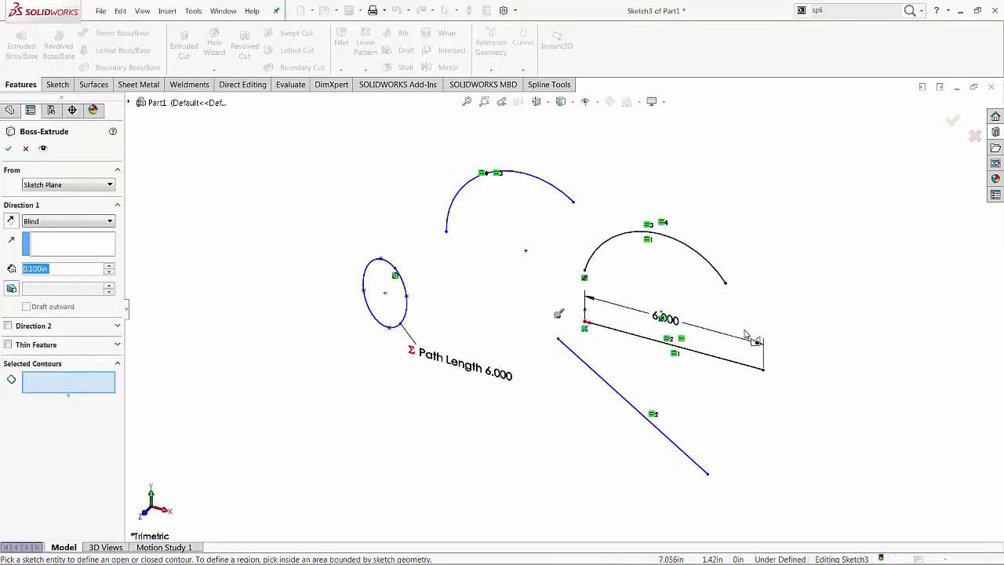
pyautogui.click(665, 346)
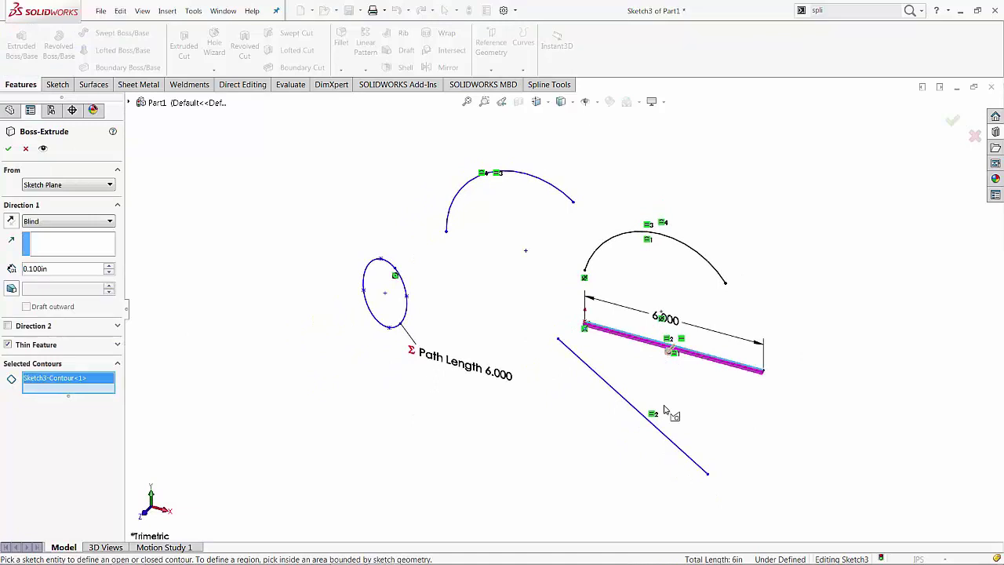
pyautogui.click(621, 397)
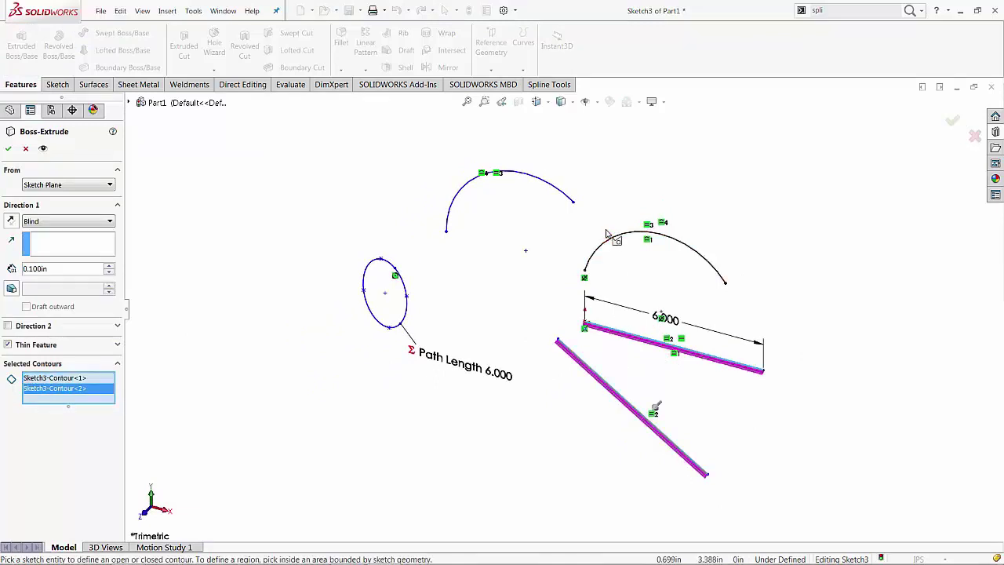
pyautogui.click(608, 237)
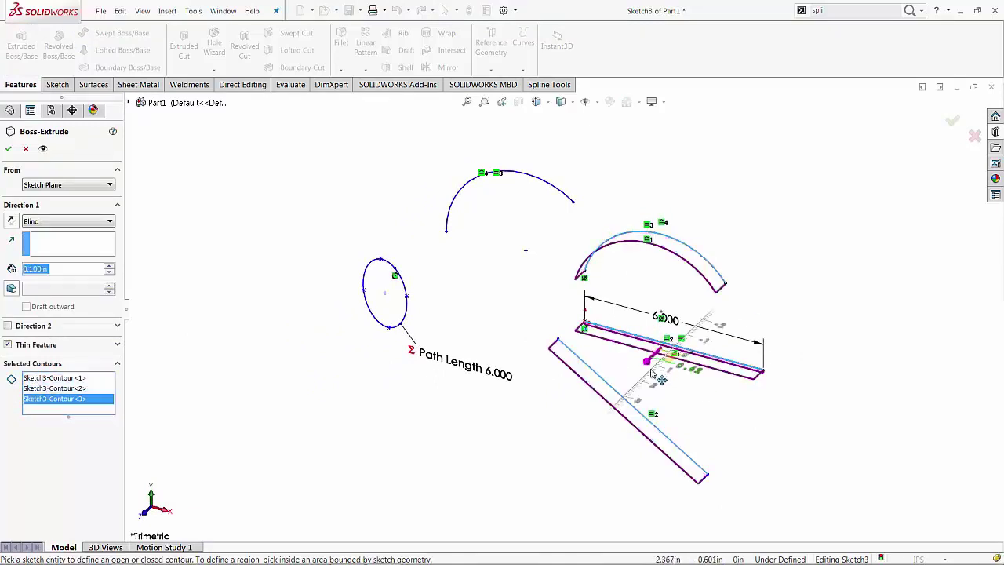
pyautogui.moveTo(651, 375); pyautogui.dragTo(620, 387)
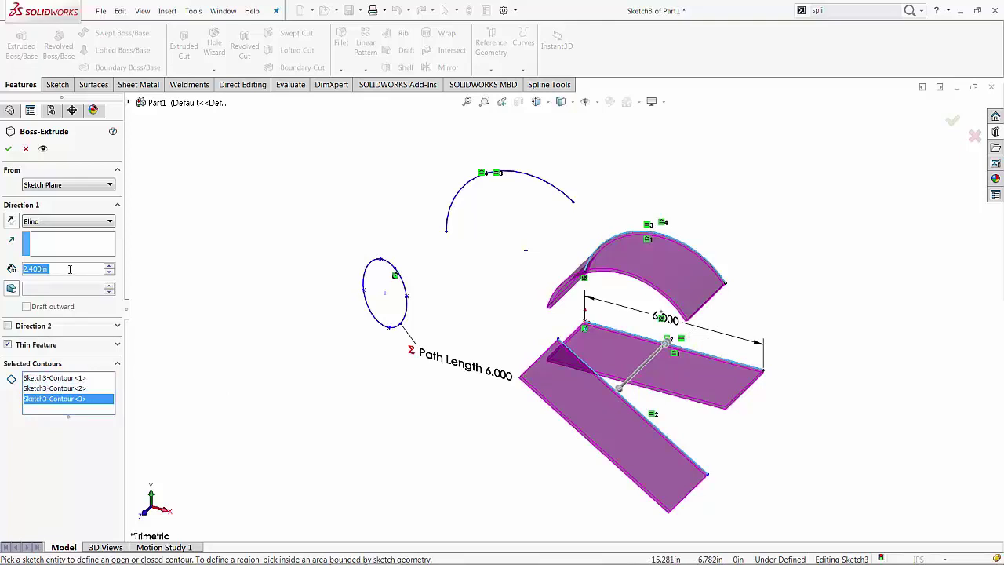
pyautogui.click(118, 345)
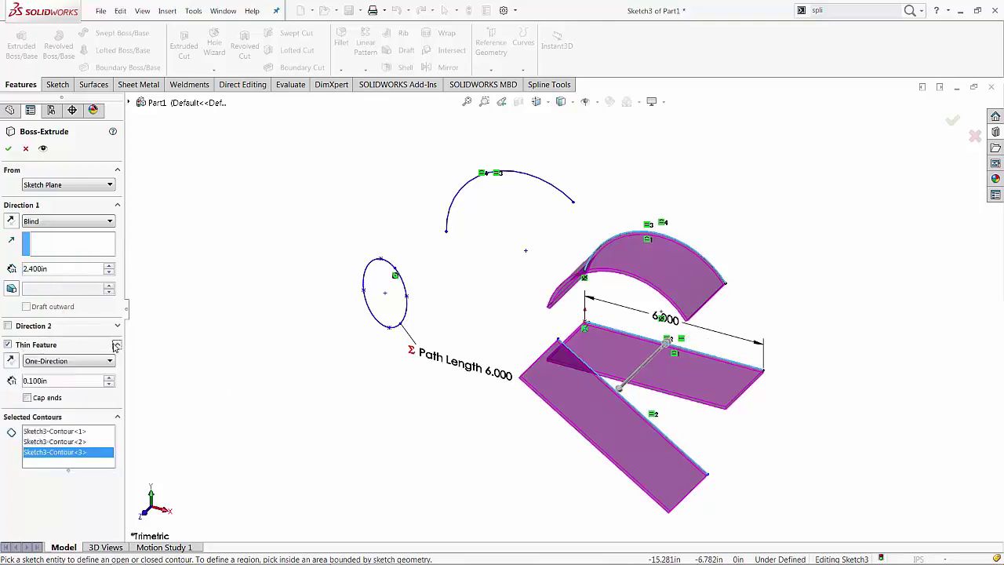
pyautogui.doubleClick(66, 380)
pyautogui.write('0.3')
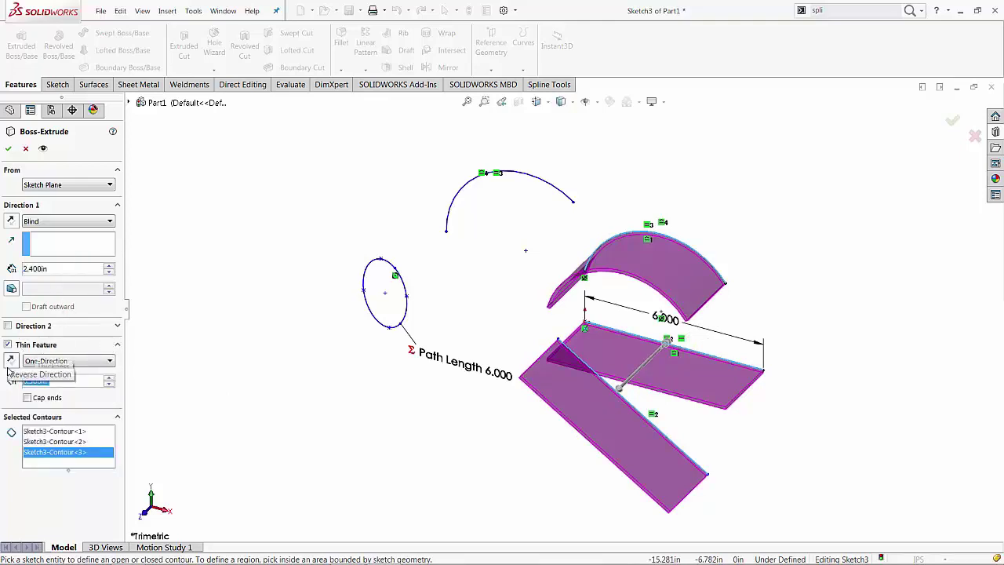
pyautogui.click(7, 148)
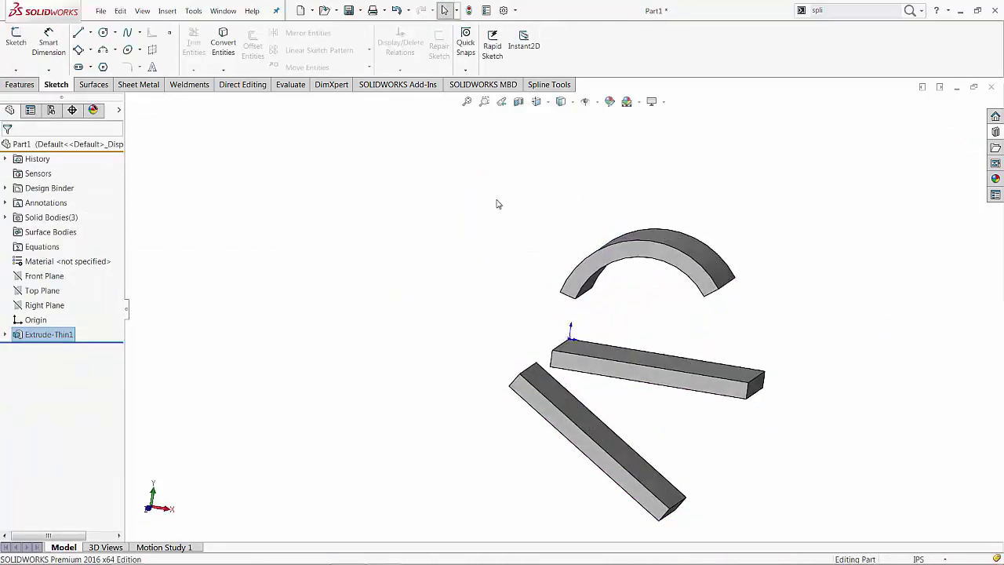
# - Start a sketch on the curved body's front face and draw a slanted line
pyautogui.click(590, 260)
pyautogui.click(632, 222)
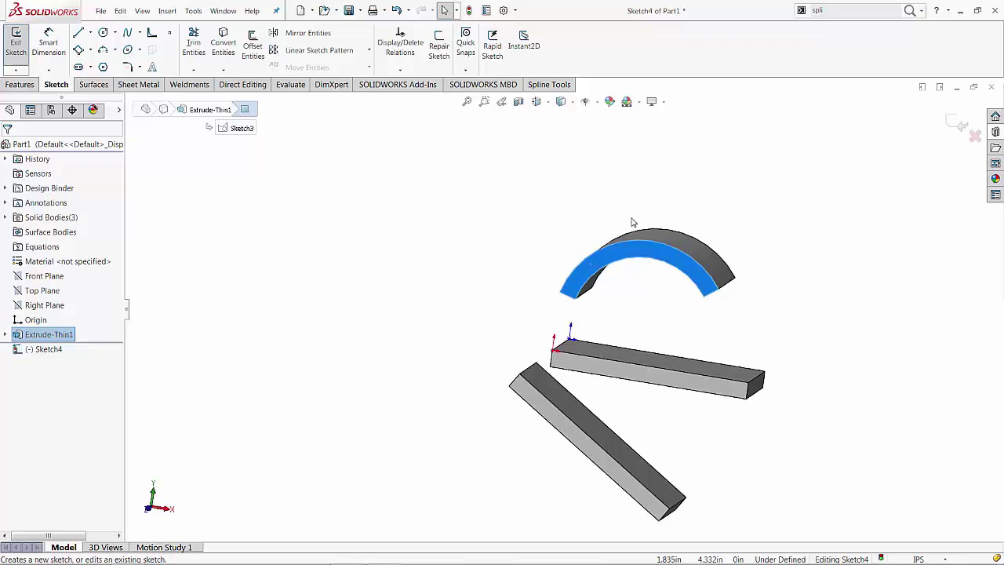
pyautogui.press('s')
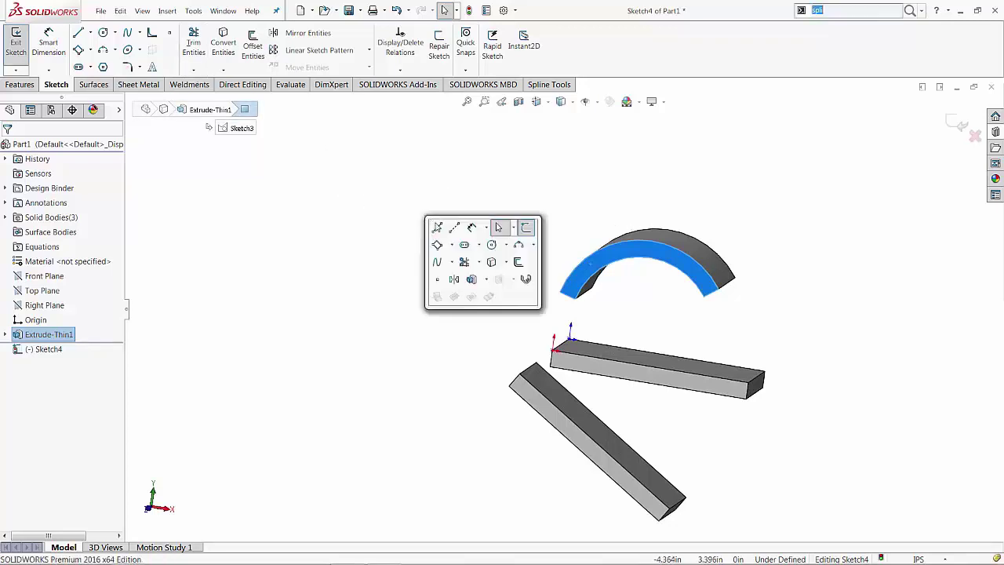
pyautogui.click(437, 233)
pyautogui.click(408, 242)
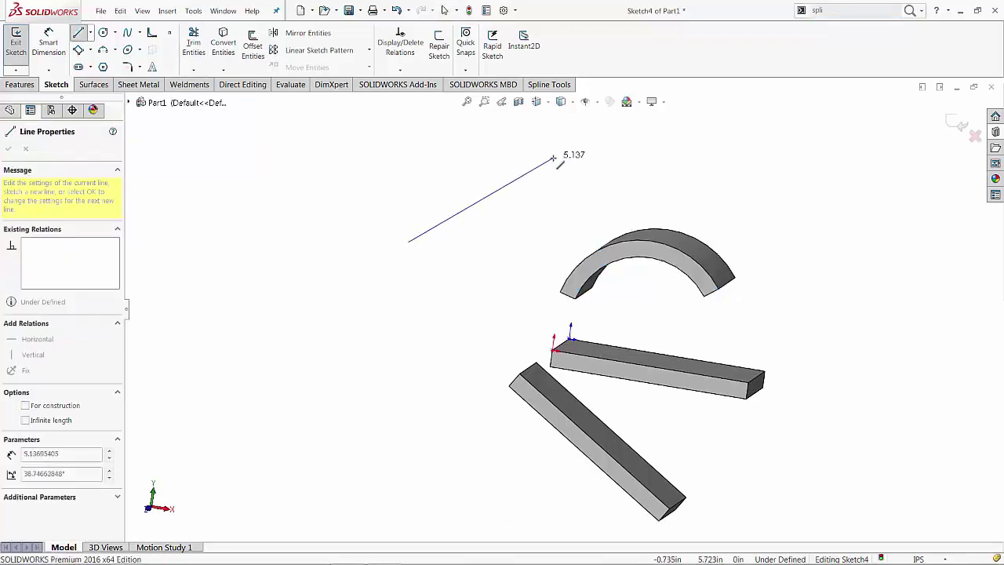
pyautogui.click(553, 158)
pyautogui.press('Escape')
# - Draw a three-point arc above the bodies, then select the horizontal bar's top edge
pyautogui.press('s')
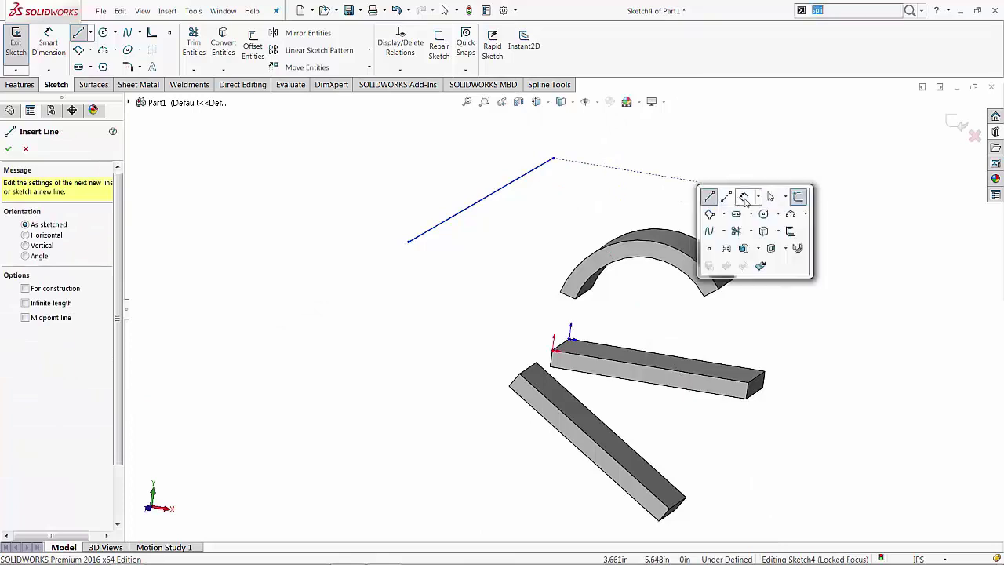
pyautogui.click(790, 213)
pyautogui.click(668, 181)
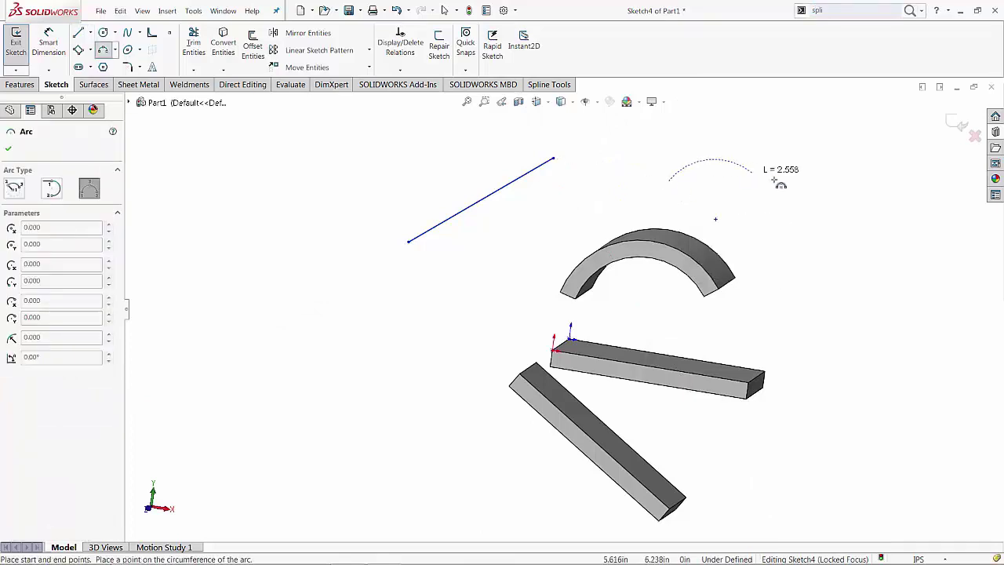
pyautogui.click(845, 200)
pyautogui.click(757, 147)
pyautogui.press('Escape')
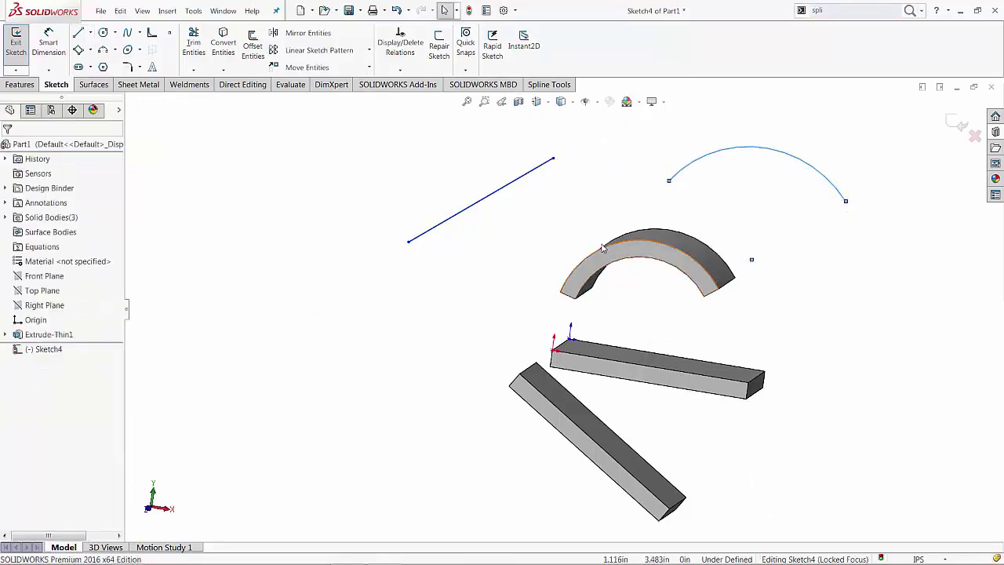
pyautogui.click(642, 368)
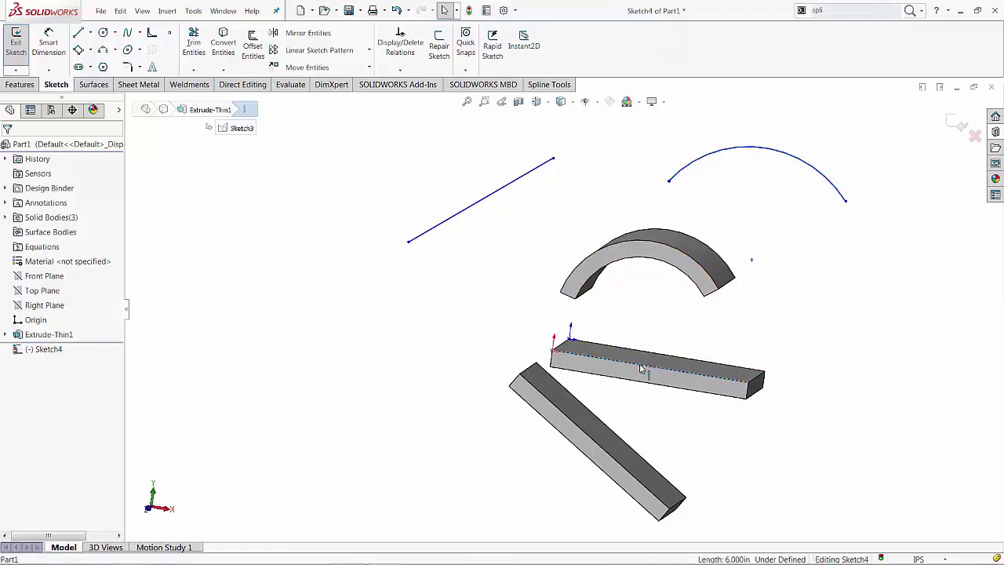
# - Make the slanted sketch line equal to the bar's top edge; pair the arc with the edge, then cancel without a relation
pyautogui.keyDown('ctrl'); pyautogui.click(467, 211); pyautogui.keyUp('ctrl')
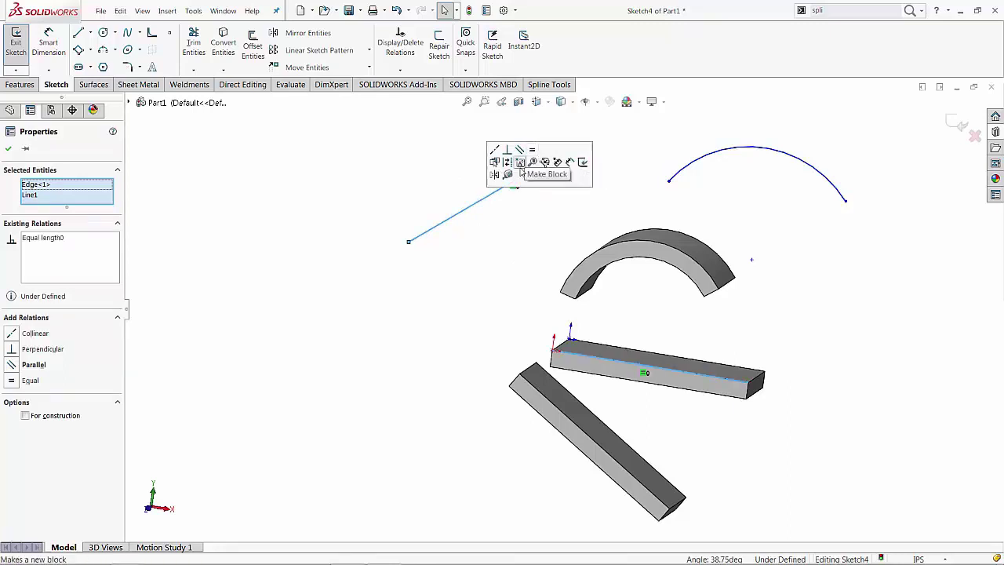
pyautogui.click(533, 152)
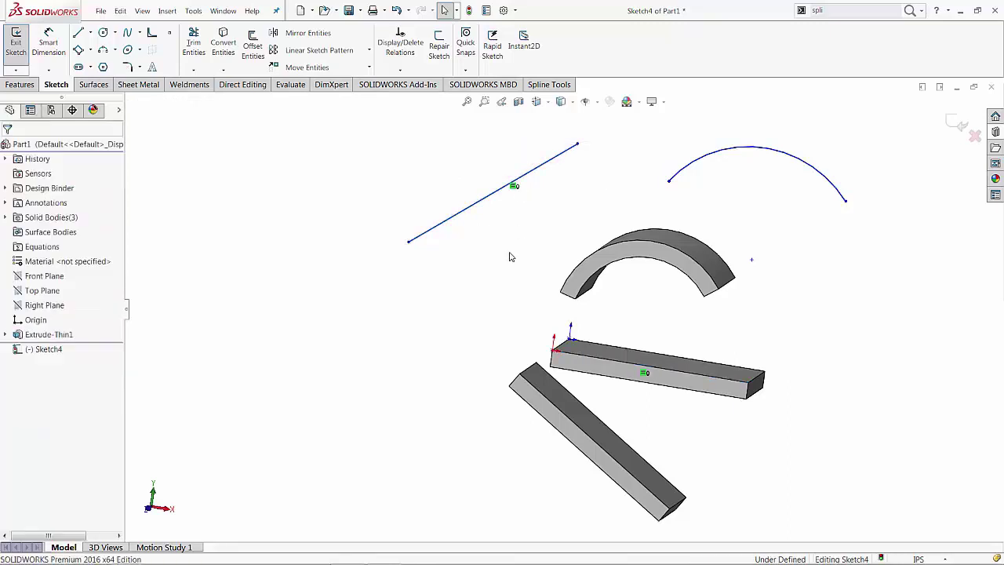
pyautogui.click(784, 153)
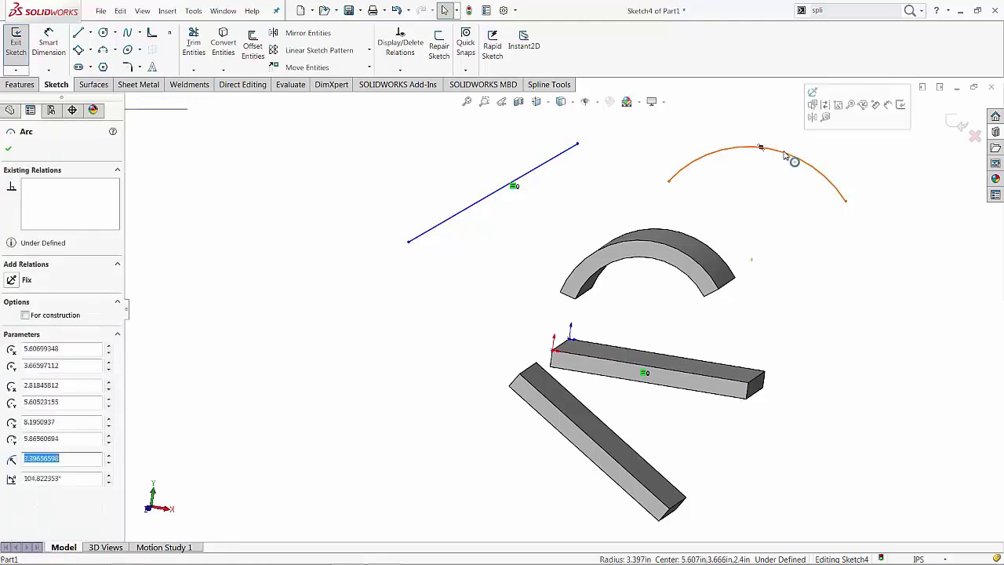
pyautogui.keyDown('ctrl'); pyautogui.click(703, 382); pyautogui.keyUp('ctrl')
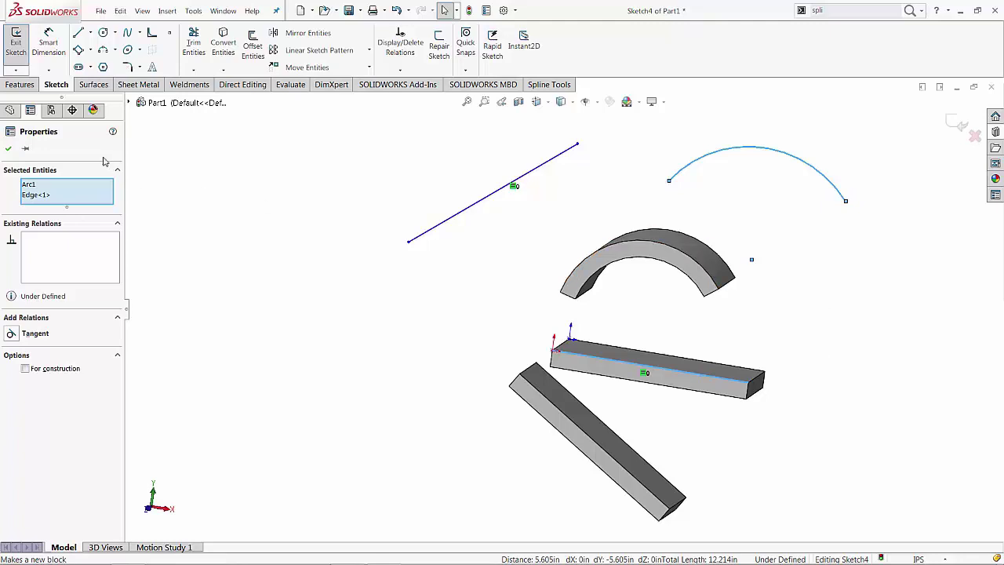
pyautogui.click(805, 285)
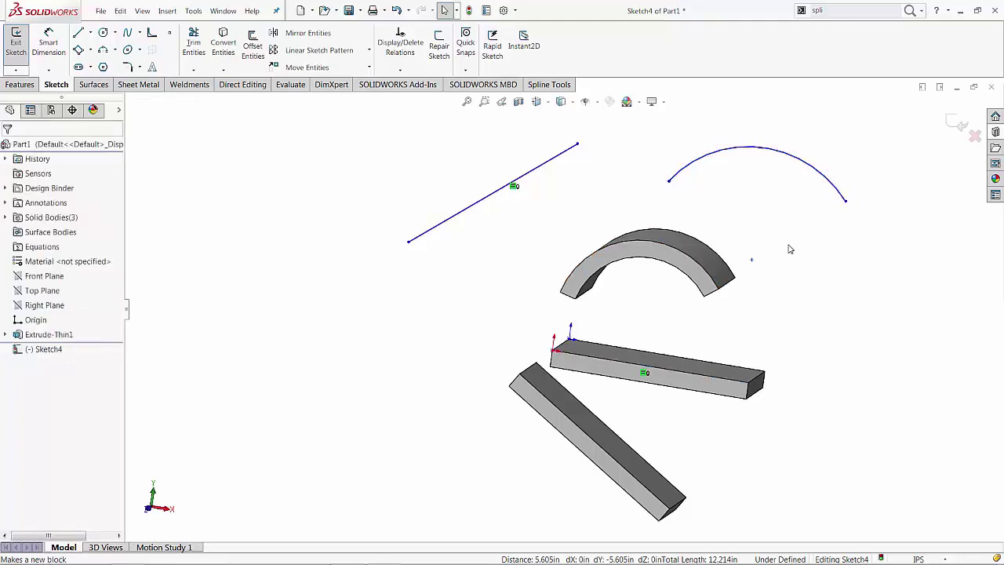